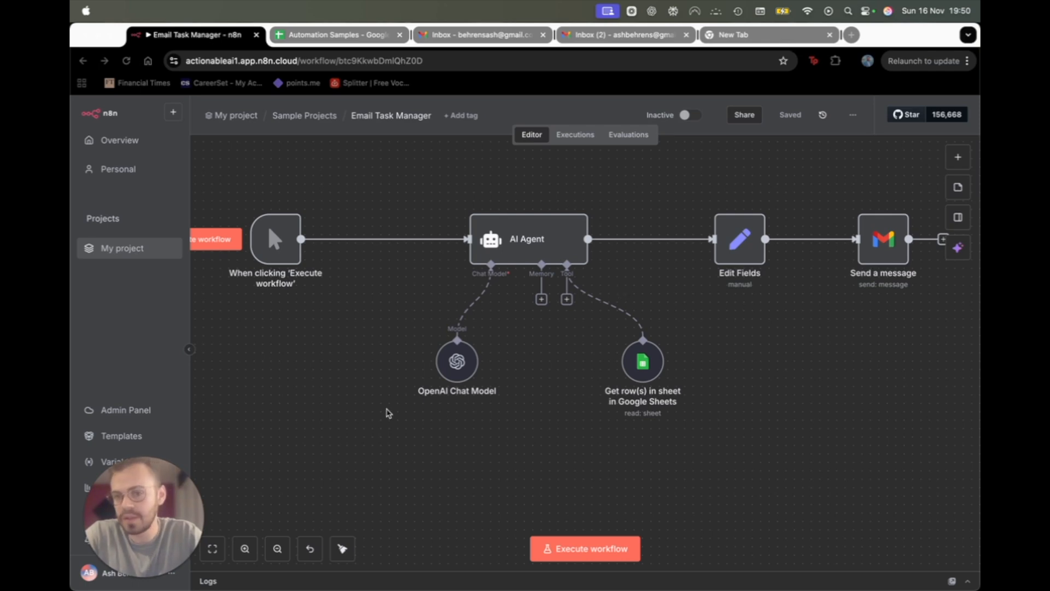
Switch to the Automation Samples spreadsheet, which lists five tasks with Yes/No completion status.
scroll(388, 413, down, 2)
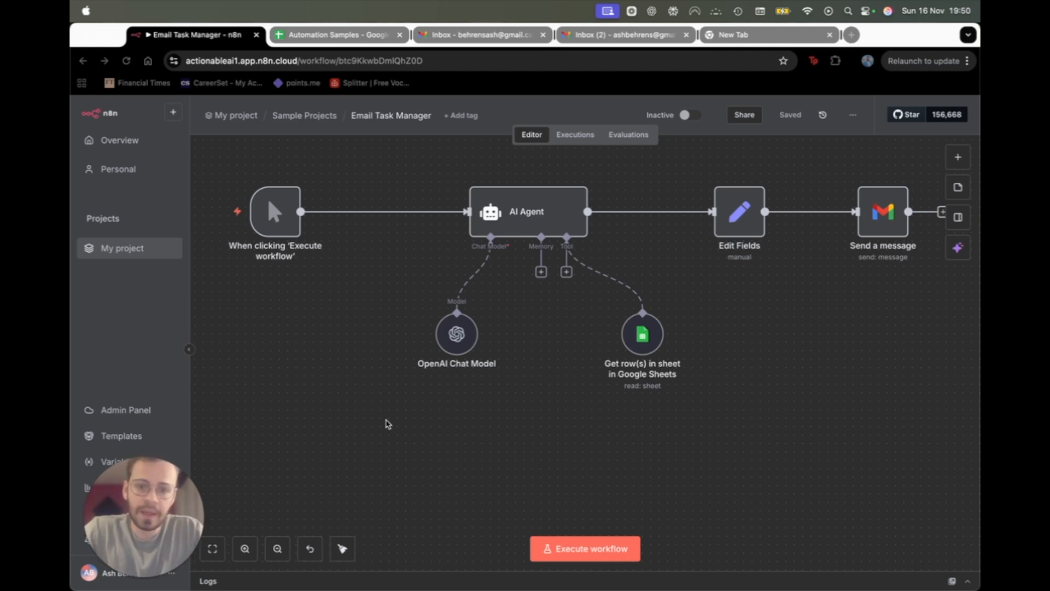
click(329, 34)
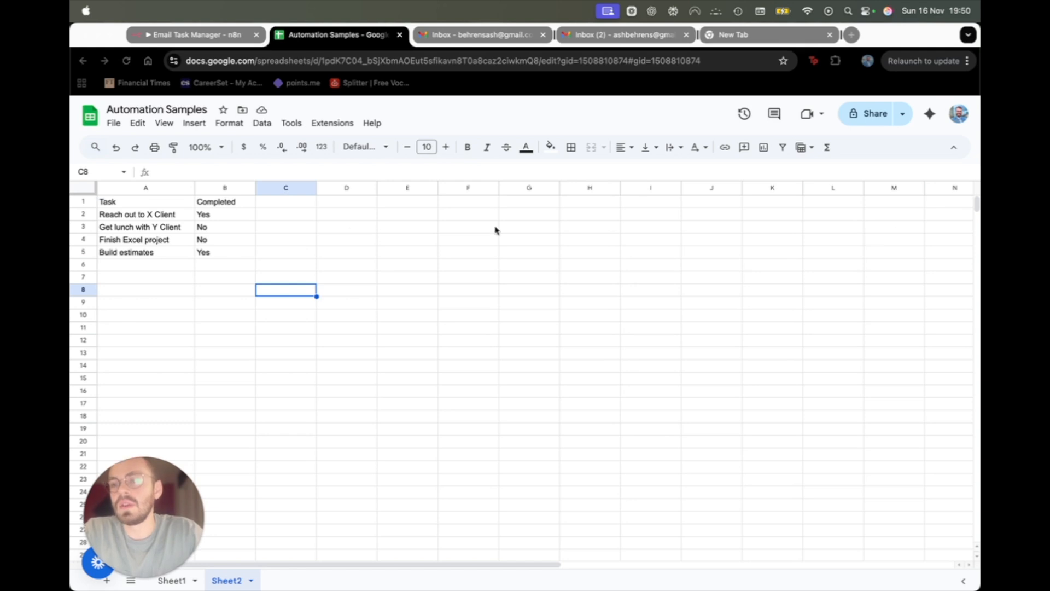
click(140, 203)
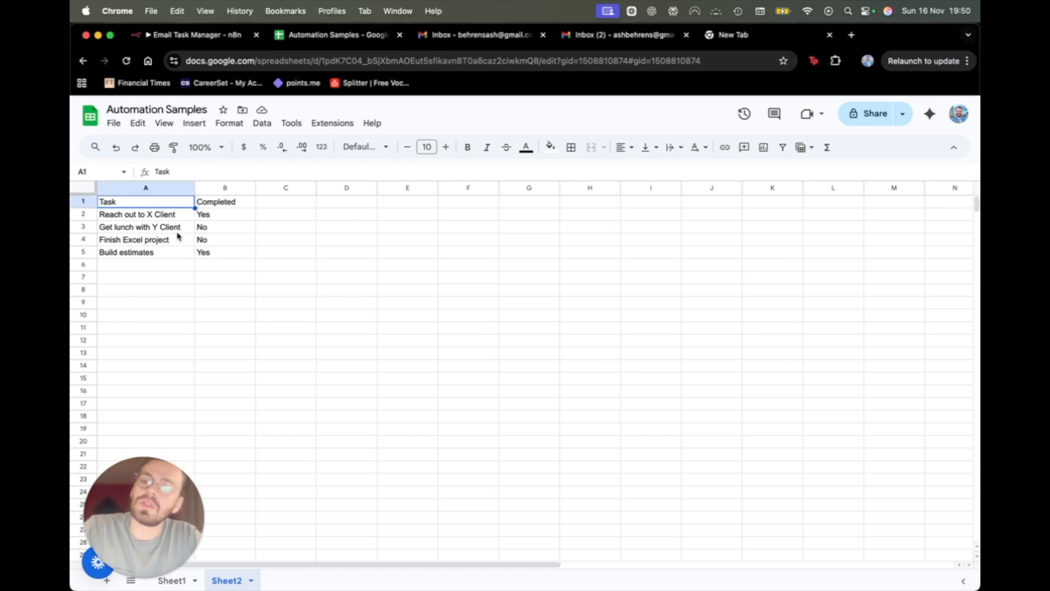
click(123, 219)
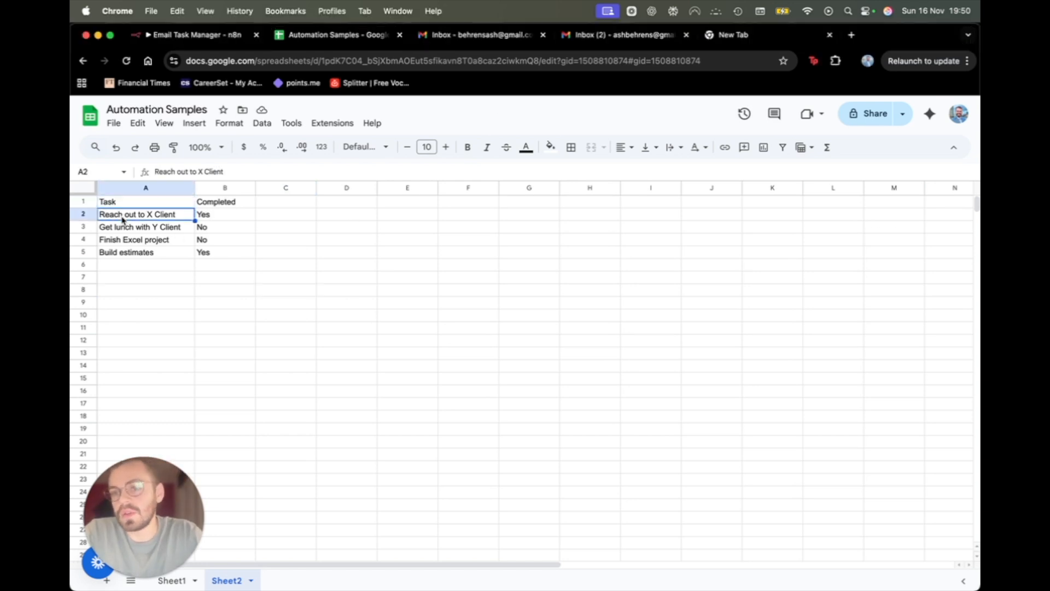
key(Down)
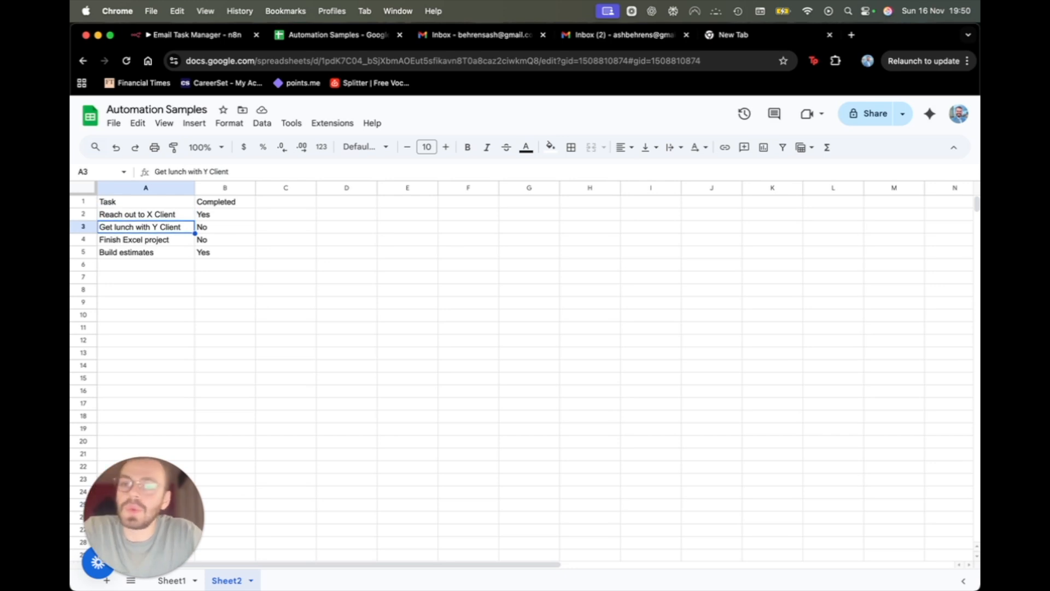
key(Up)
key(Up)
key(Right)
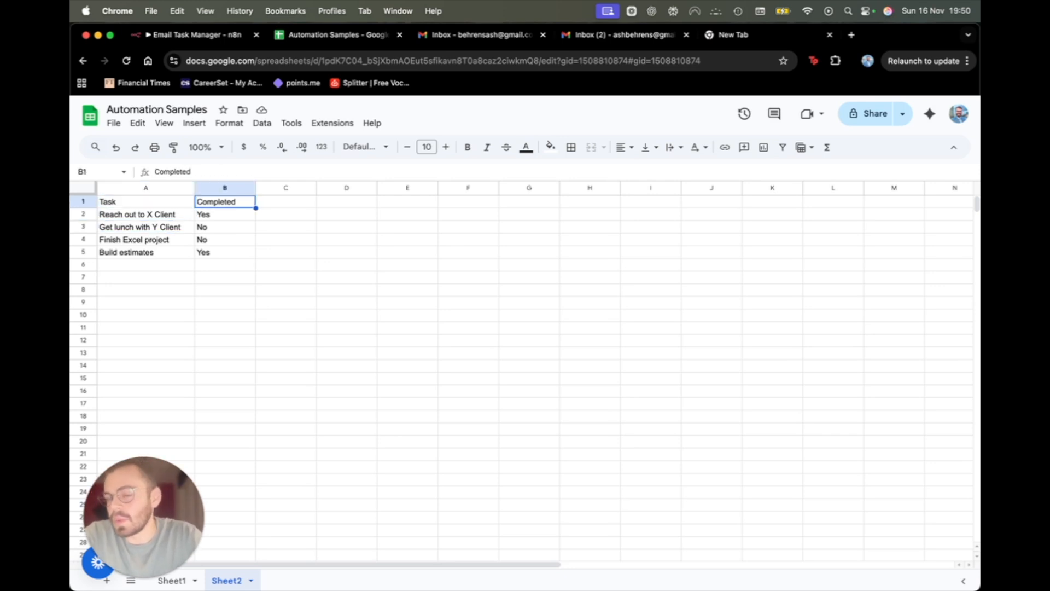
key(Down)
key(Down)
key(Up)
key(Up)
key(Down)
key(Down)
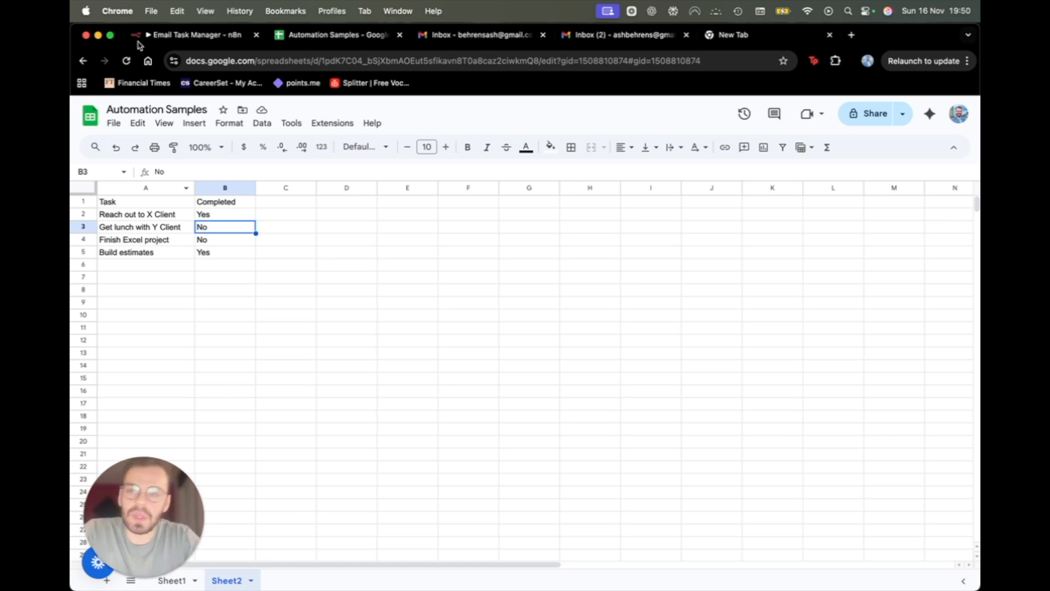
Add an 'On a schedule' trigger to the Email Task Manager workflow as another trigger.
click(186, 36)
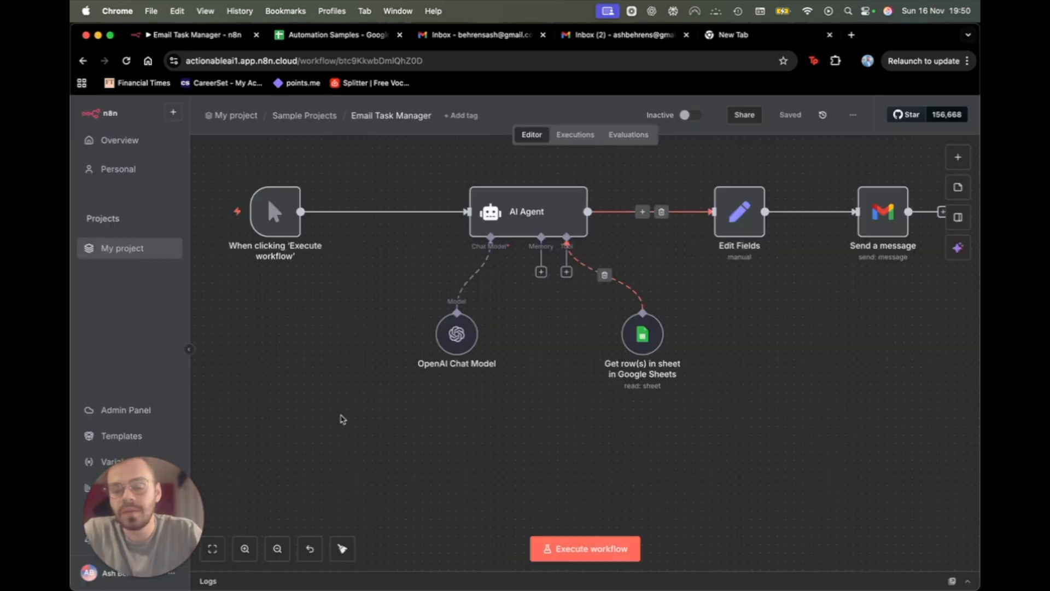
scroll(340, 417, down, 3)
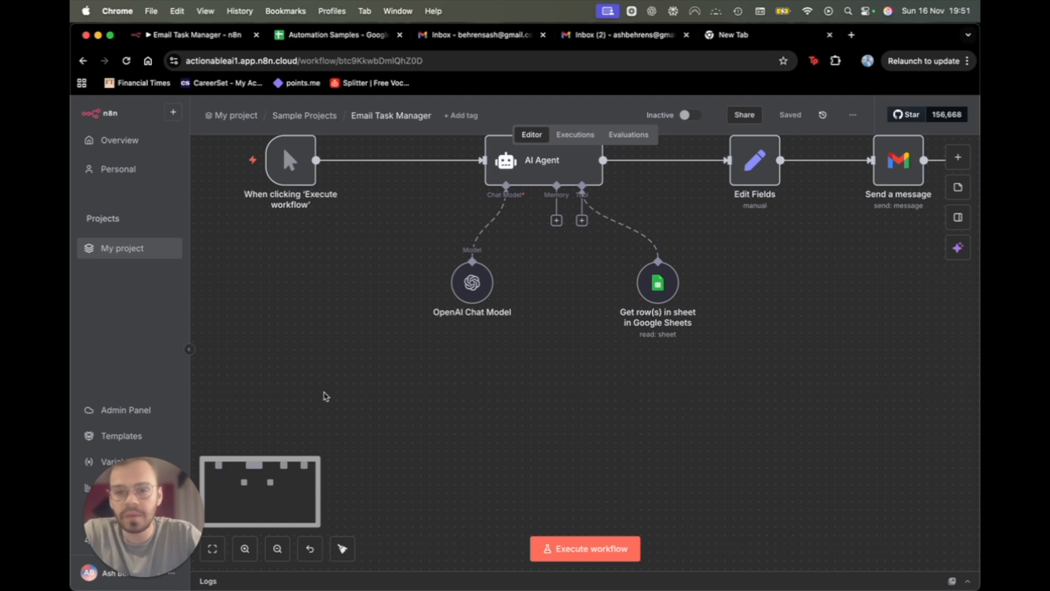
scroll(887, 252, up, 2)
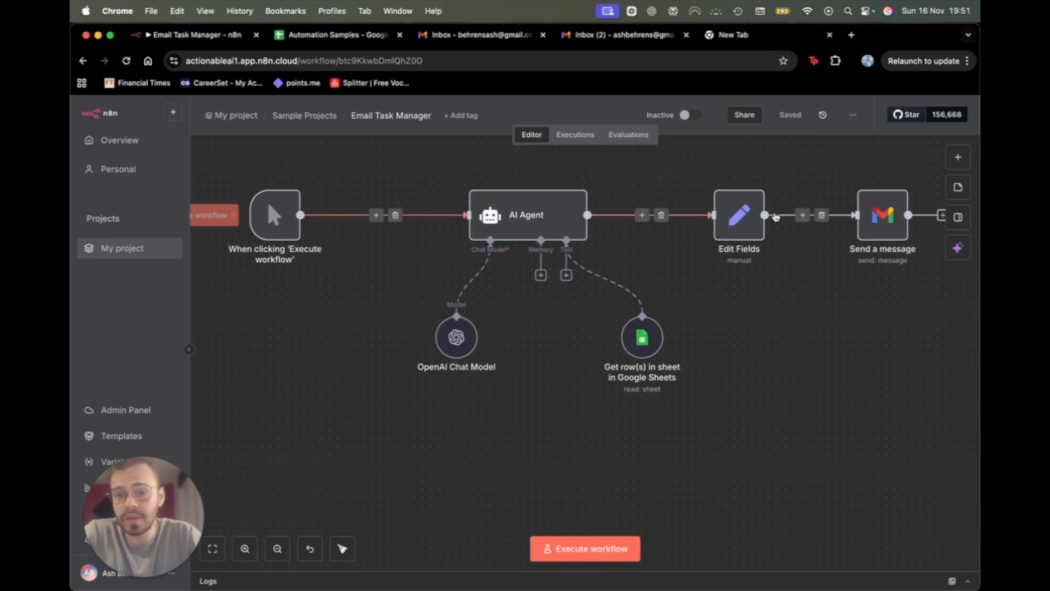
scroll(443, 405, down, 3)
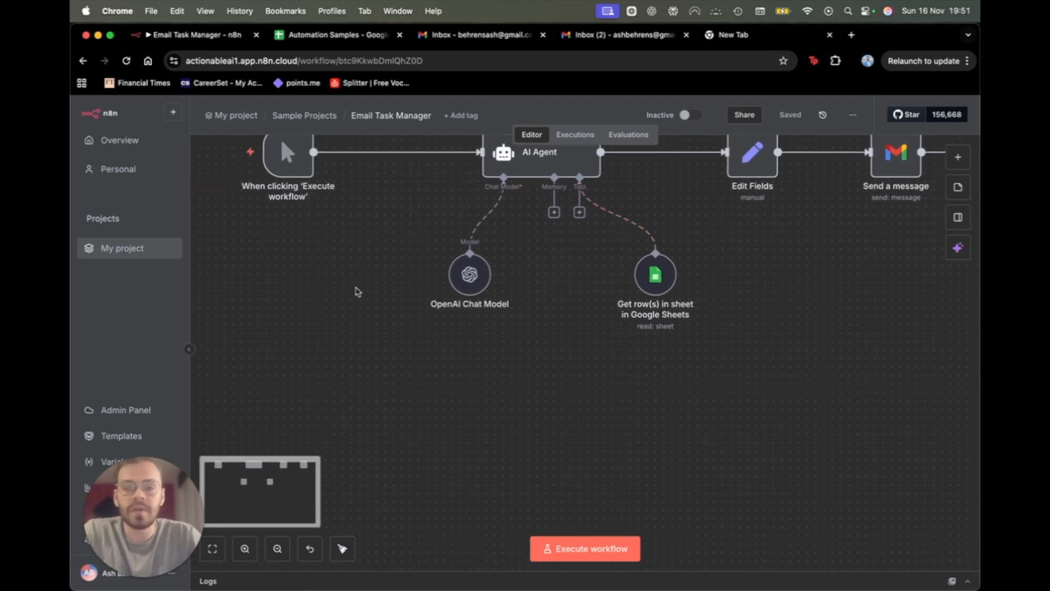
click(958, 157)
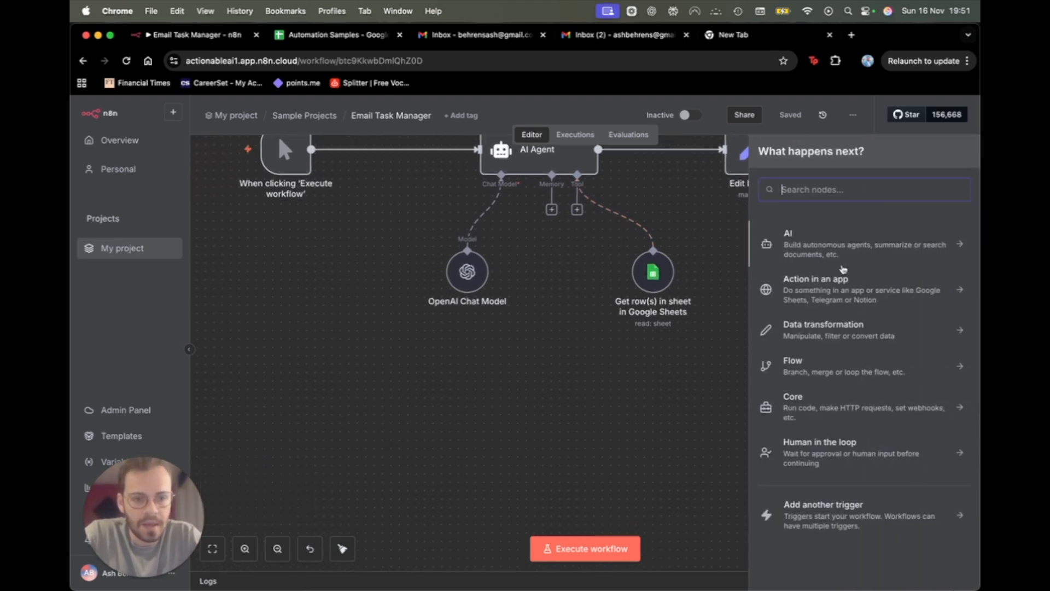
click(834, 520)
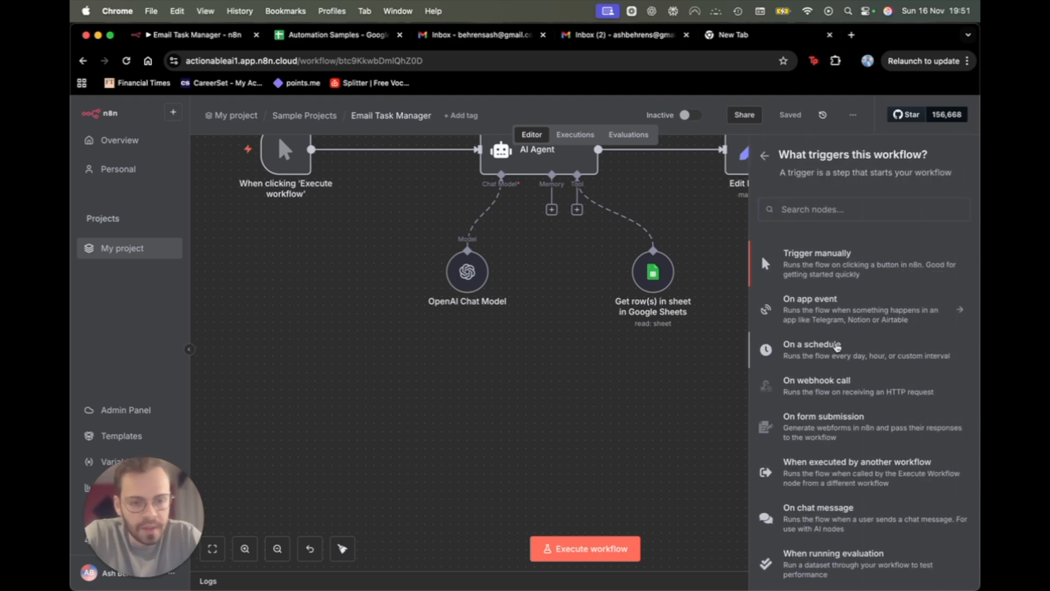
click(836, 346)
Make the schedule trigger repeat every week on Friday instead of Sunday.
click(192, 277)
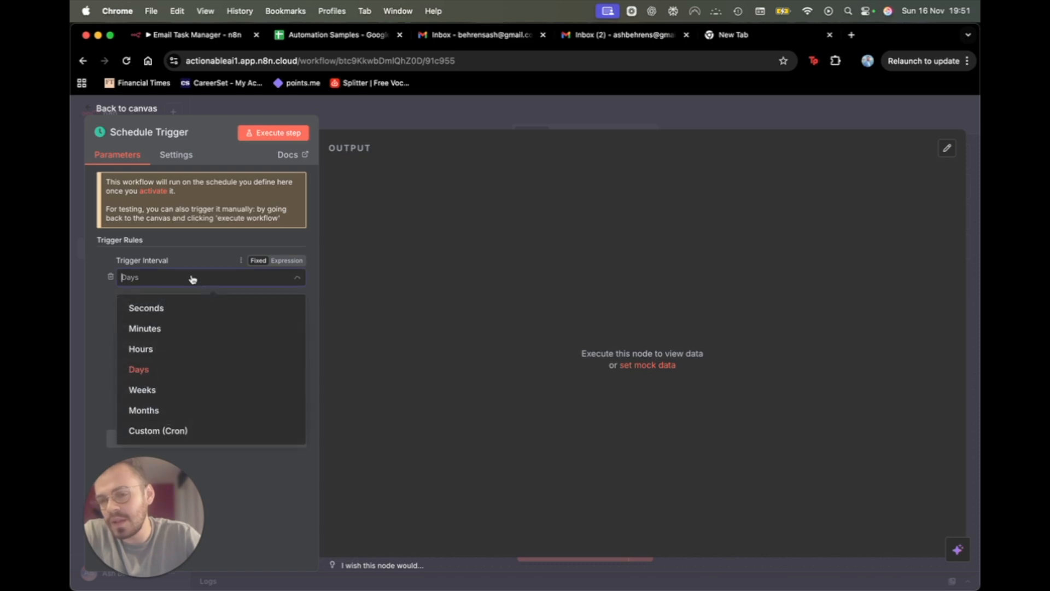
click(142, 390)
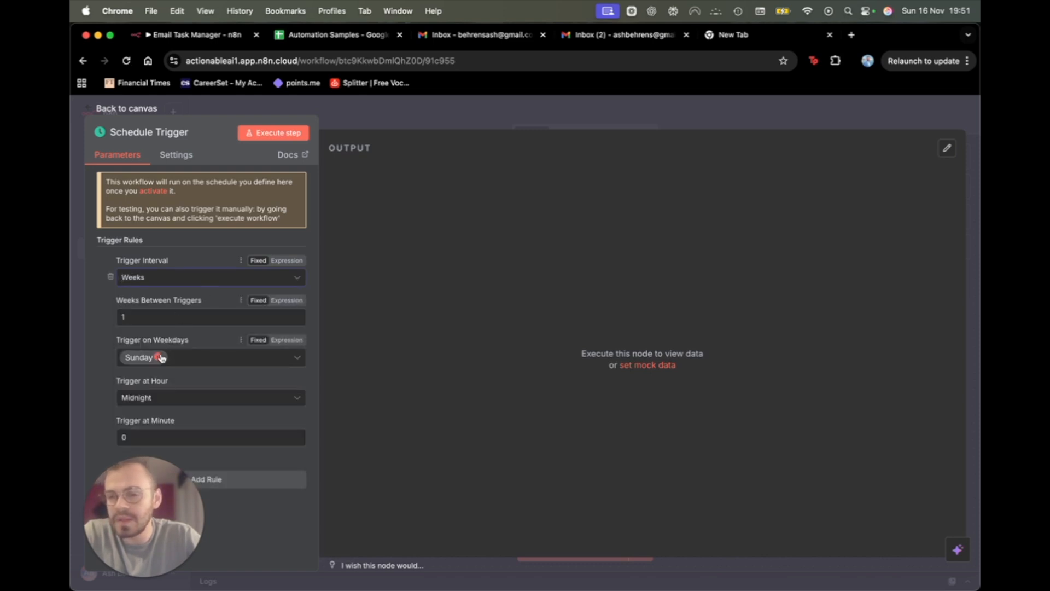
click(158, 357)
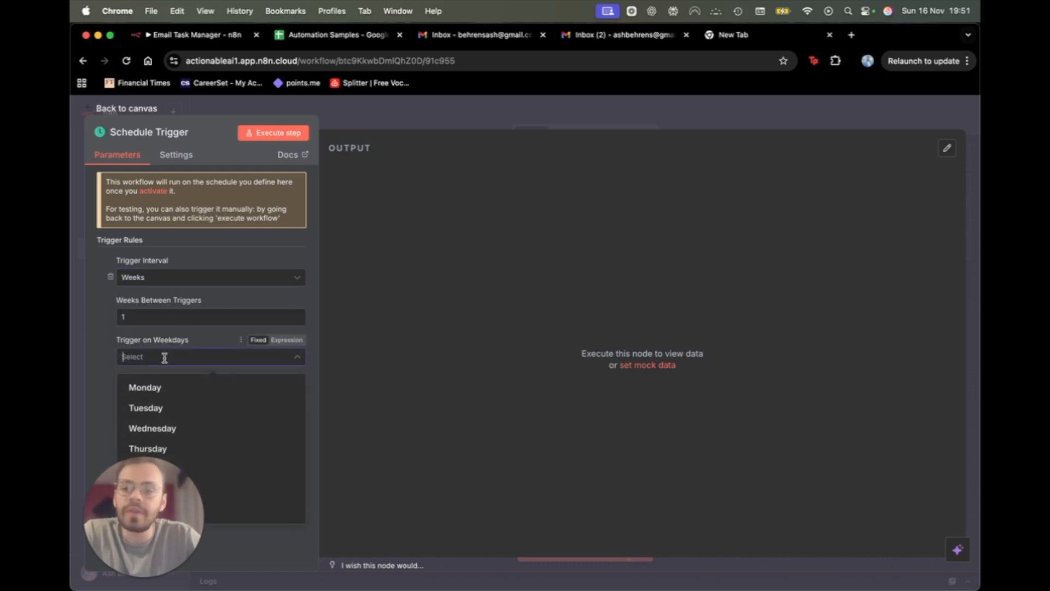
text(fra)
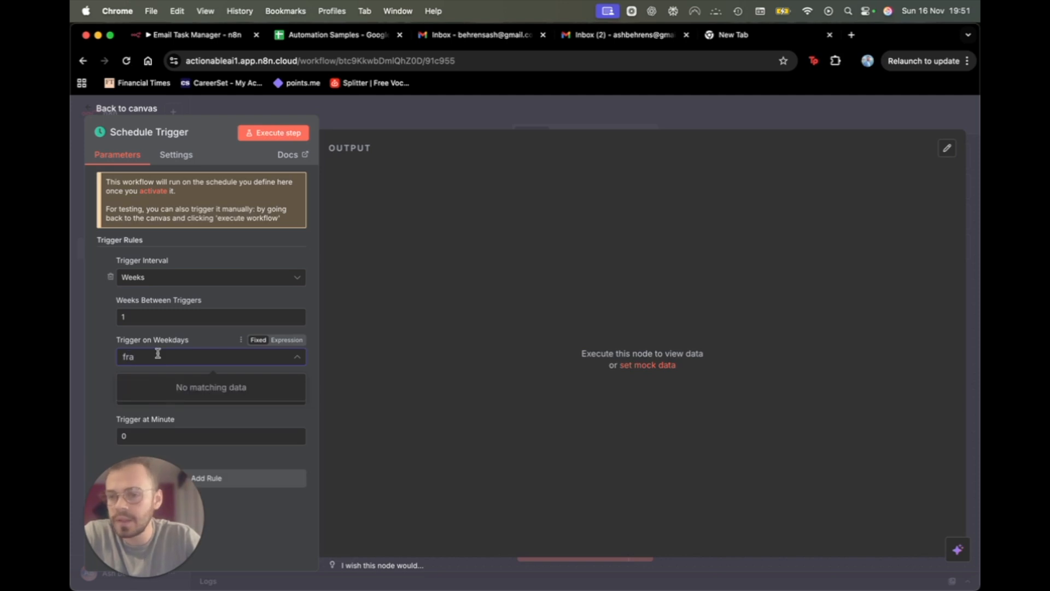
key(Escape)
click(158, 356)
text(frid)
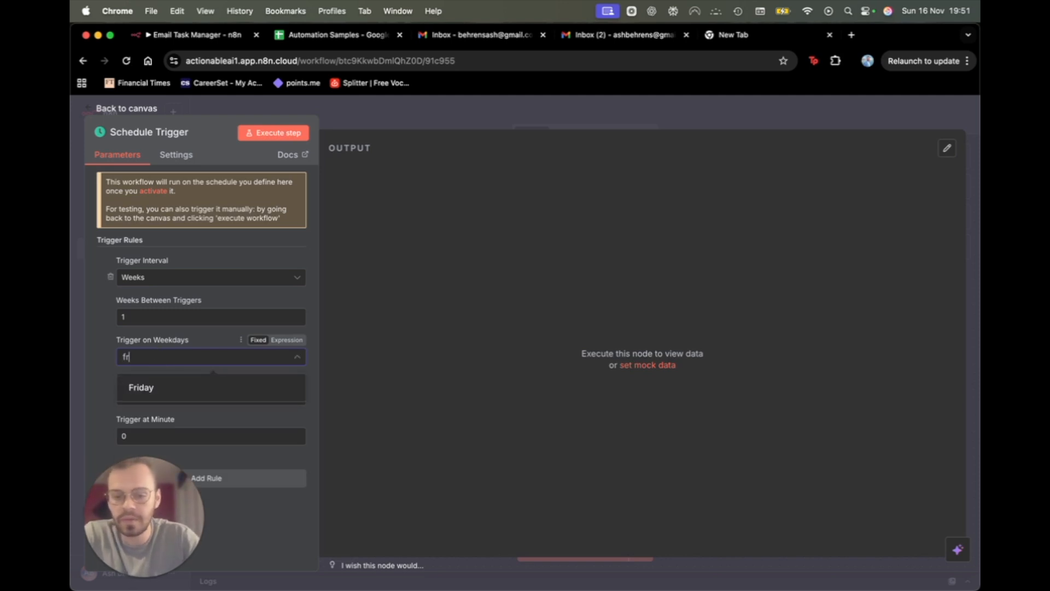
click(178, 393)
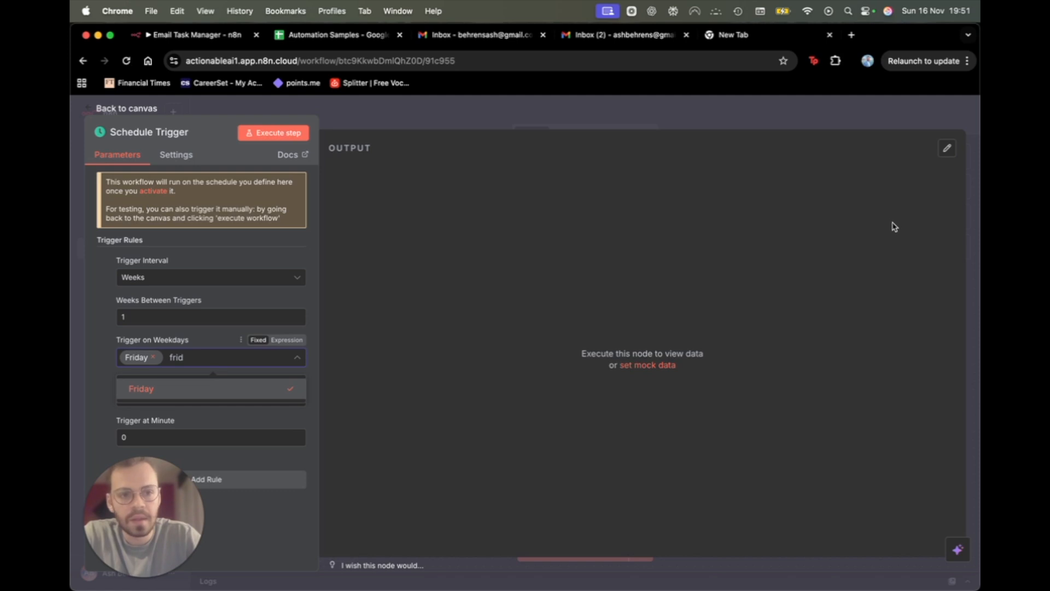
click(940, 246)
click(201, 389)
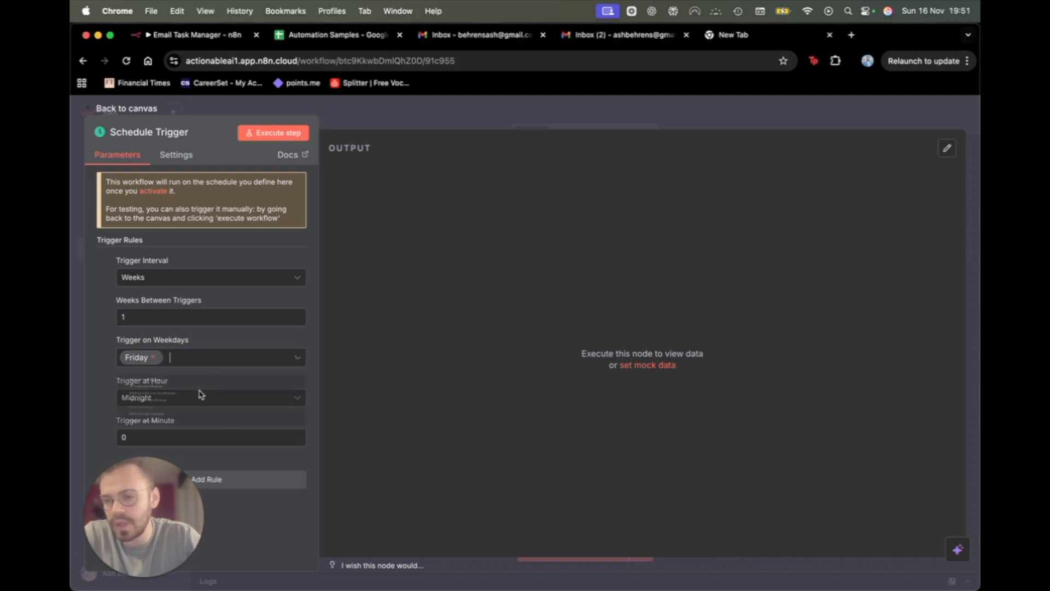
Set the trigger hour to 5pm and return to the workflow canvas.
click(376, 375)
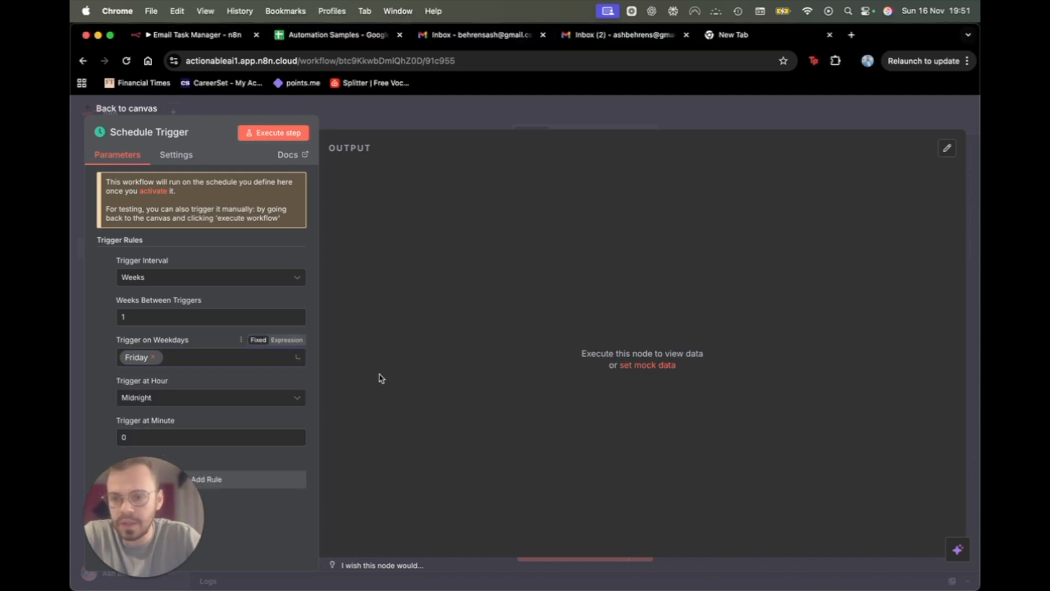
click(235, 403)
drag(147, 511, 882, 503)
click(169, 398)
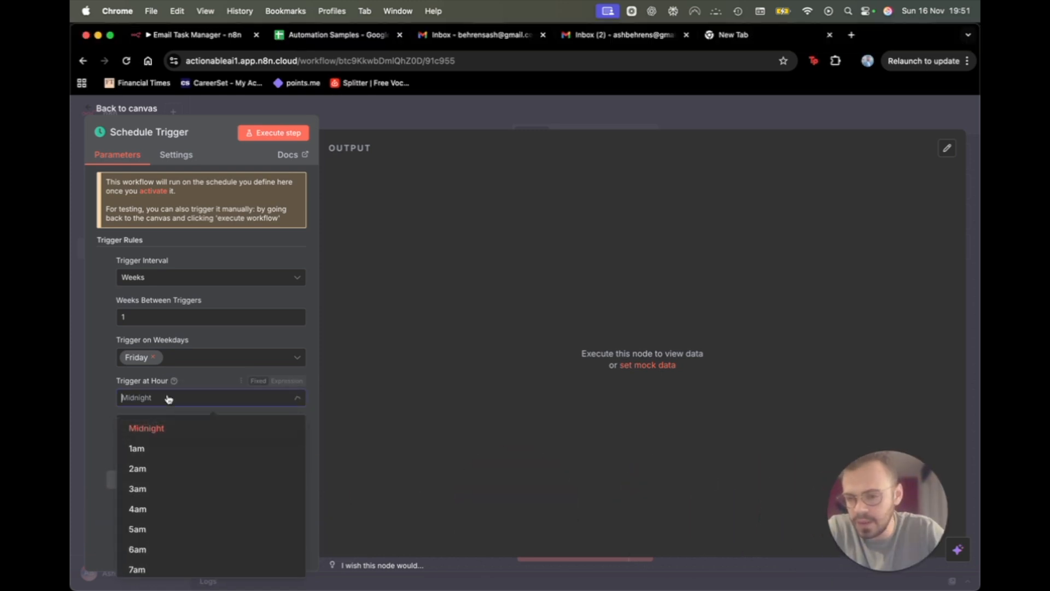
scroll(181, 547, down, 5)
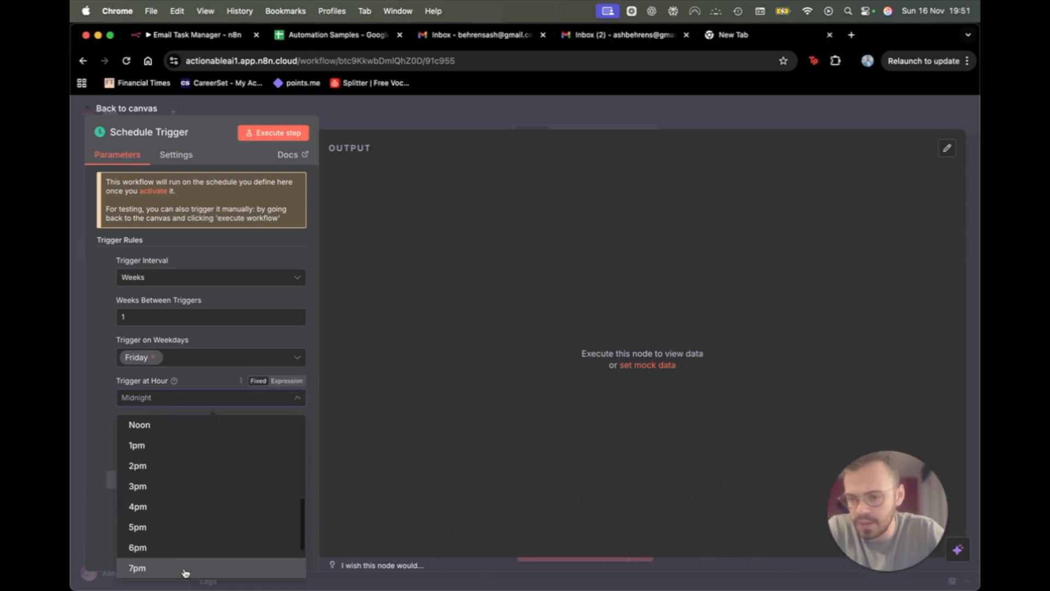
click(171, 528)
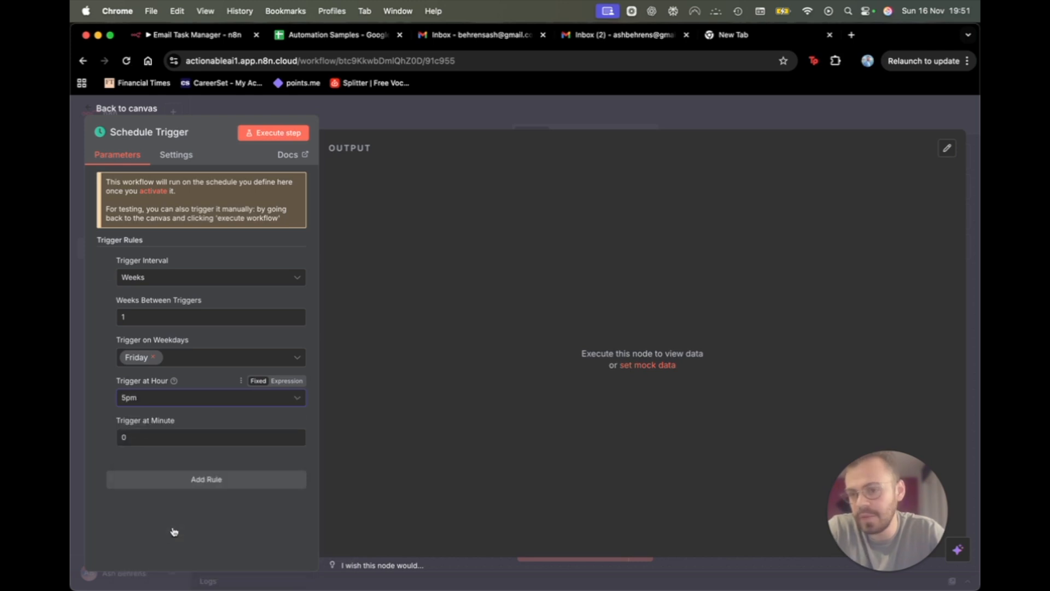
click(570, 110)
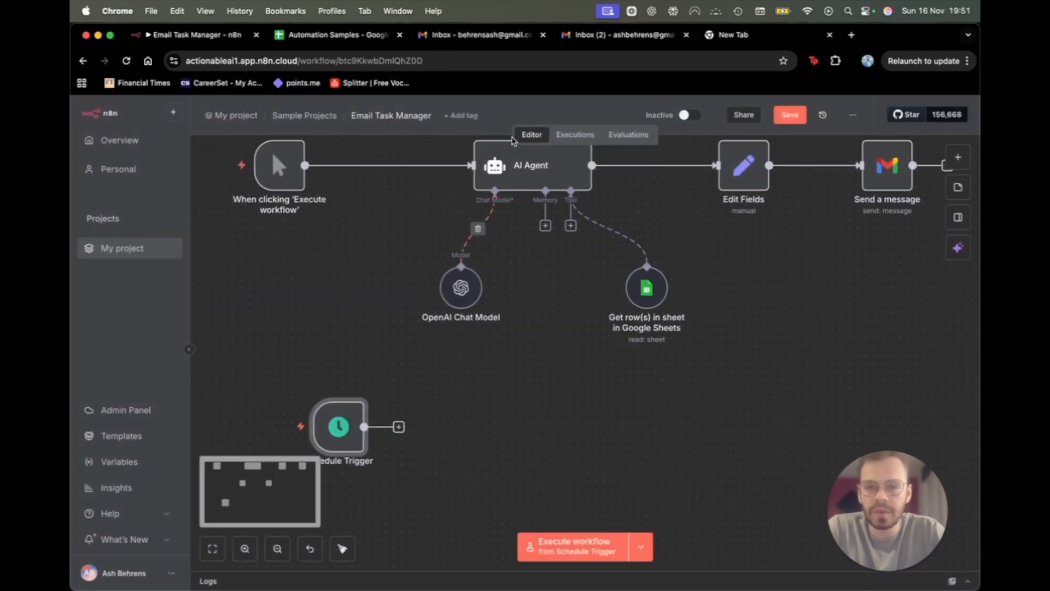
Add an AI Agent after the Schedule Trigger with prompt source set to Define below.
click(399, 427)
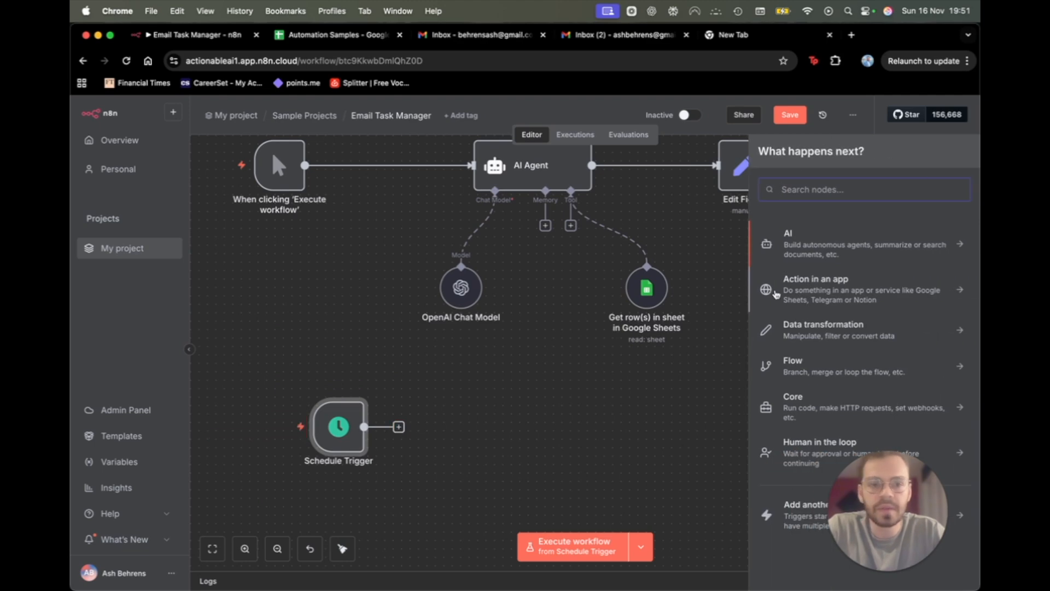
click(815, 243)
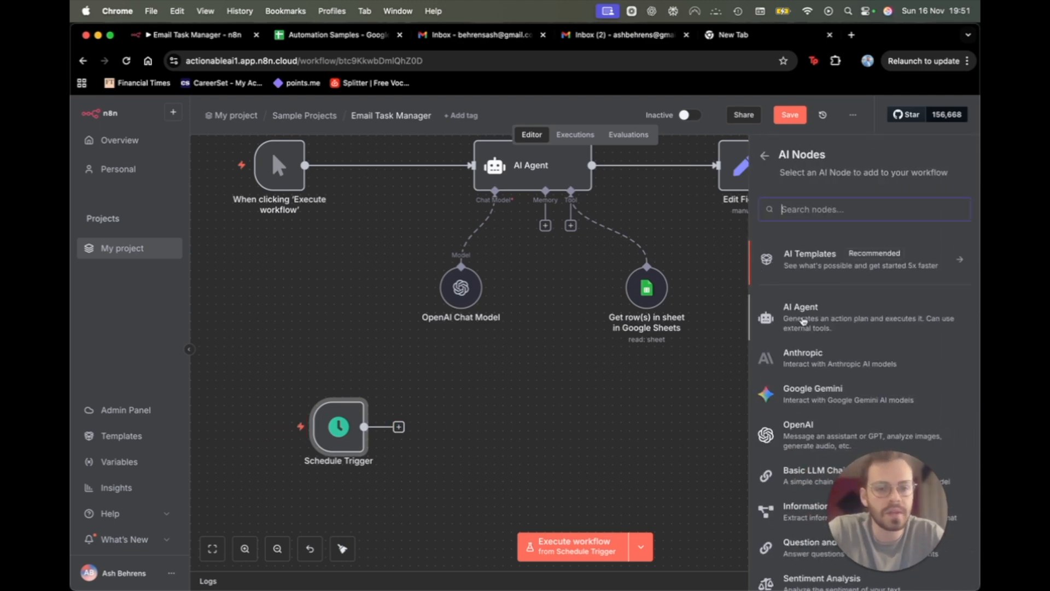
click(766, 316)
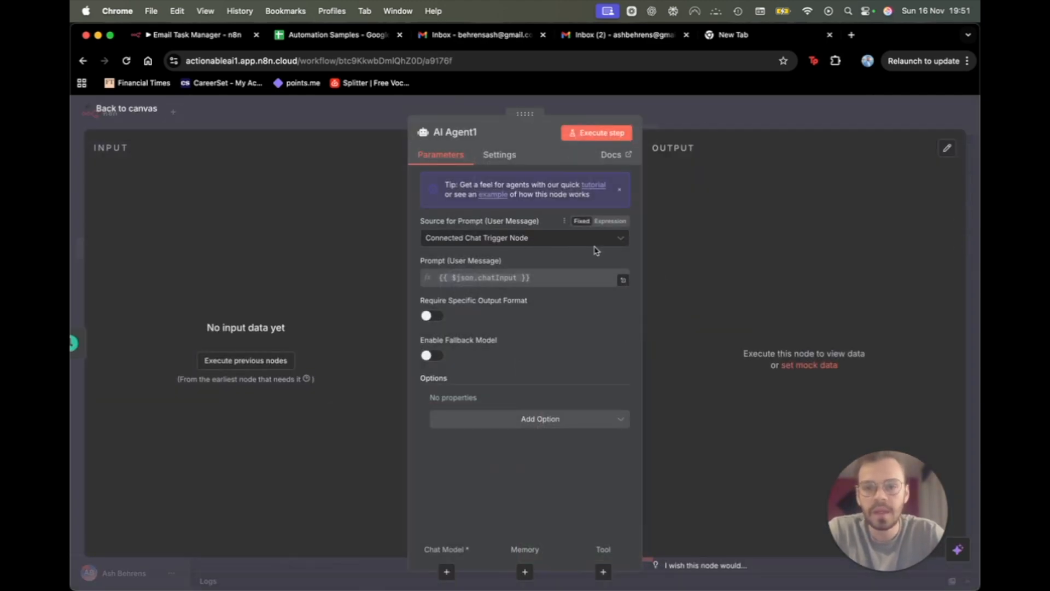
click(563, 239)
click(471, 321)
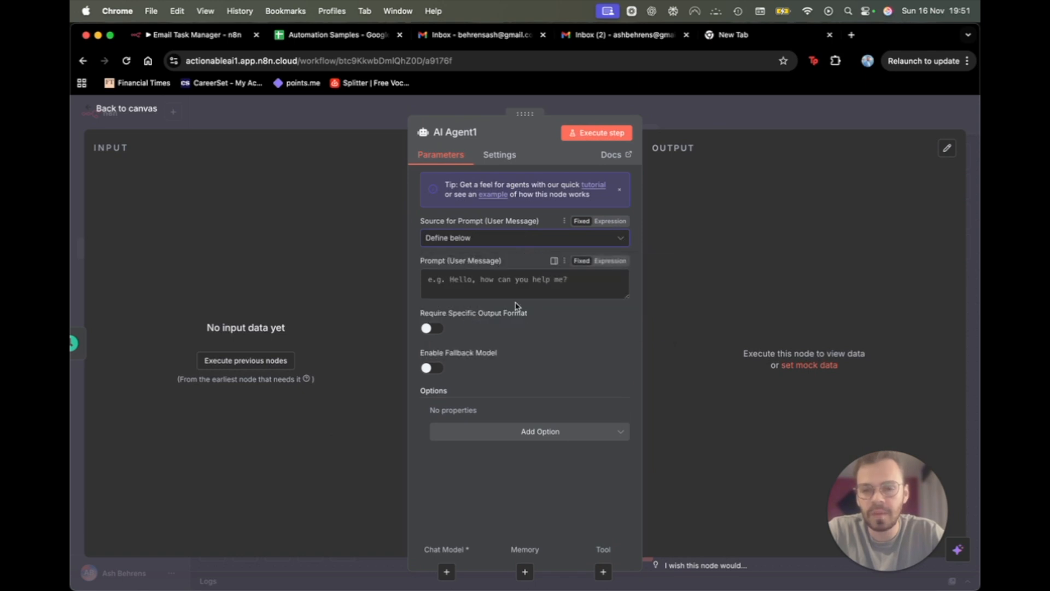
click(776, 109)
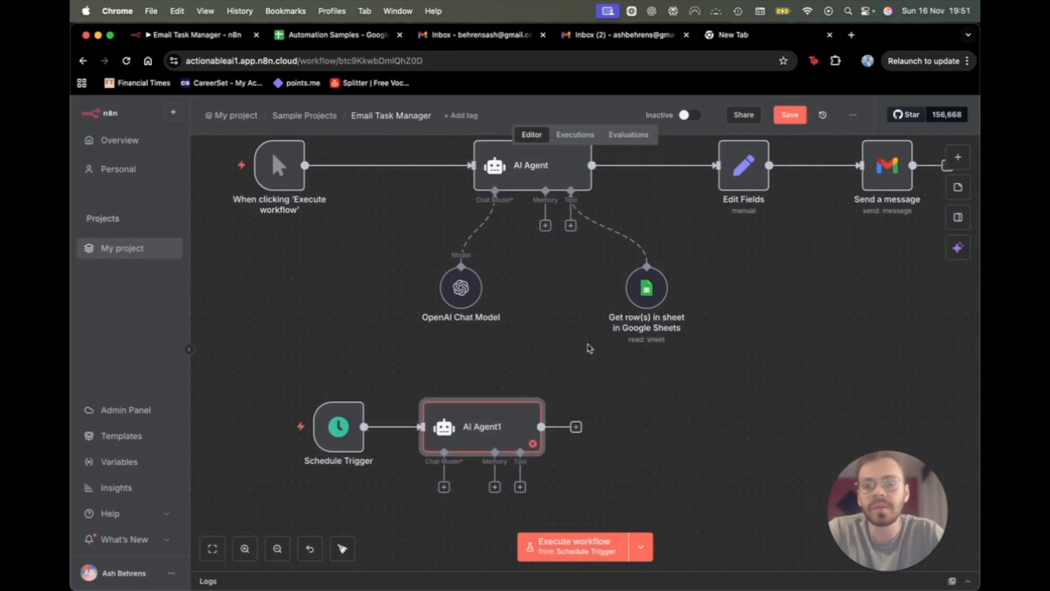
Attach an OpenAI Chat Model running gpt-4.1-mini to AI Agent1.
scroll(535, 333, down, 3)
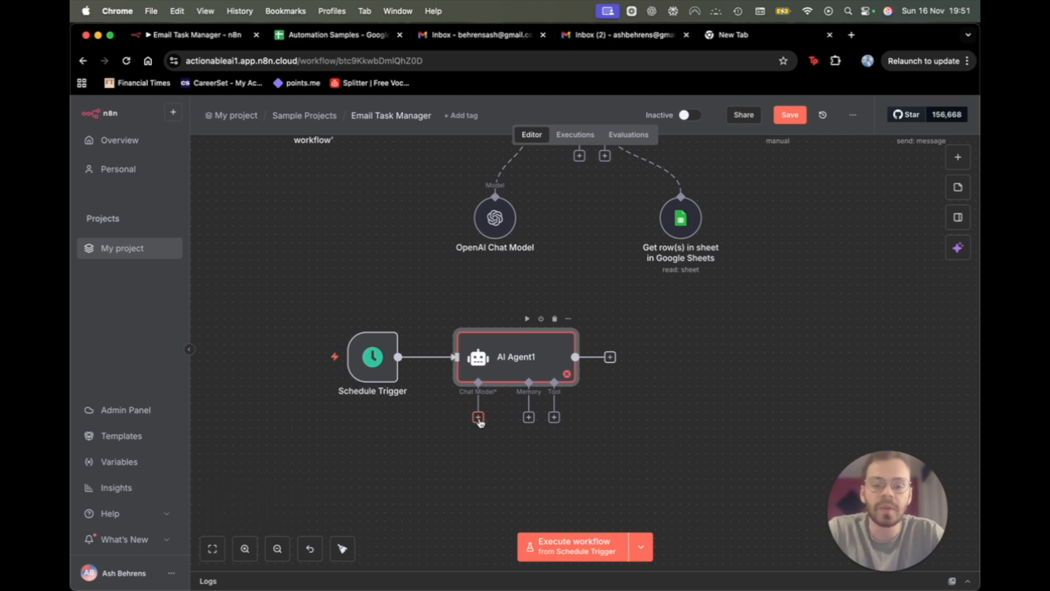
scroll(478, 420, up, 3)
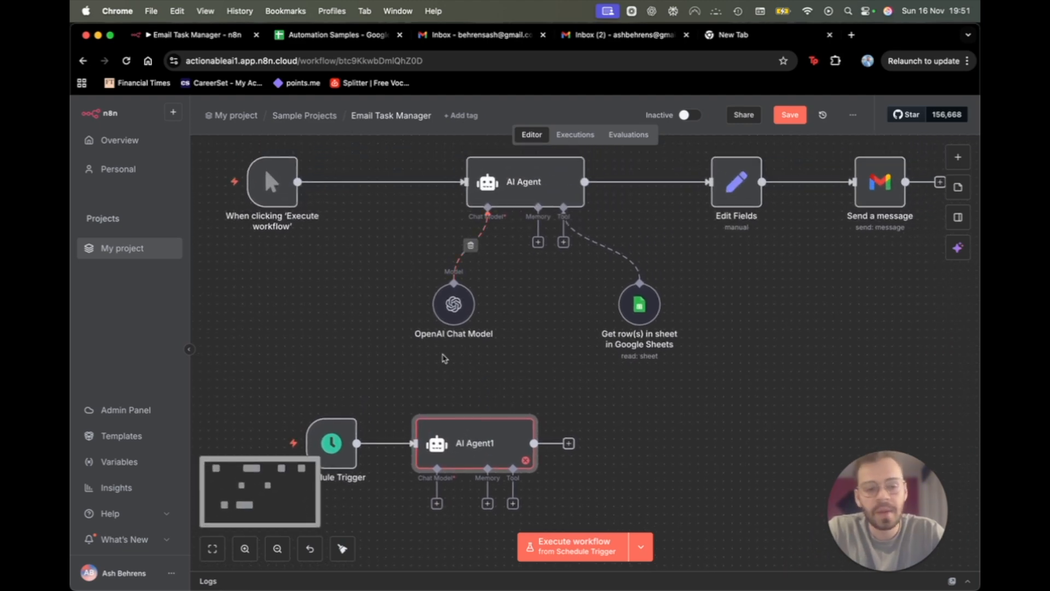
scroll(444, 358, down, 1)
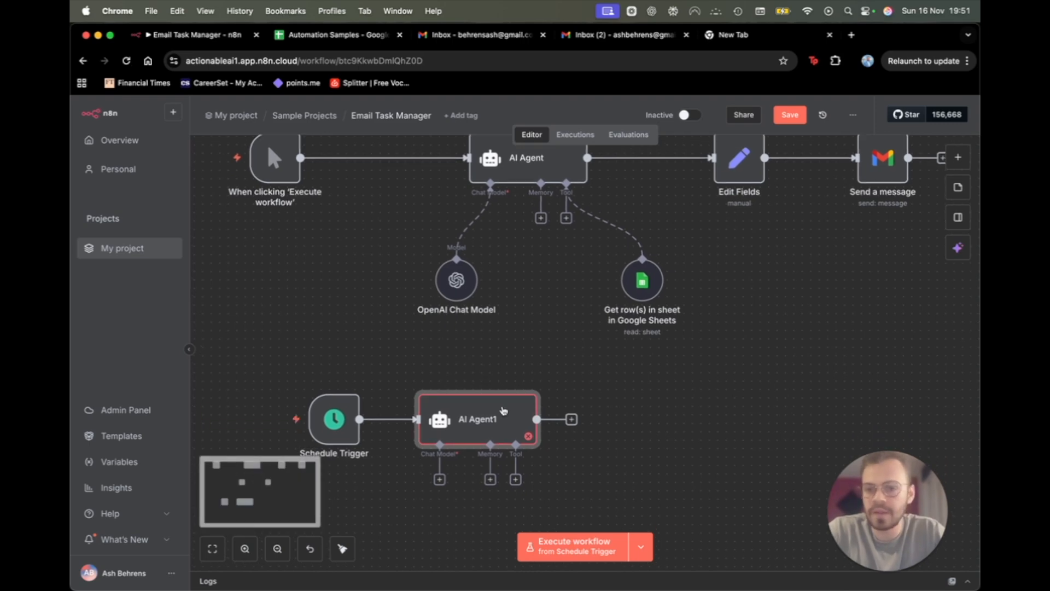
scroll(503, 410, down, 1)
click(445, 466)
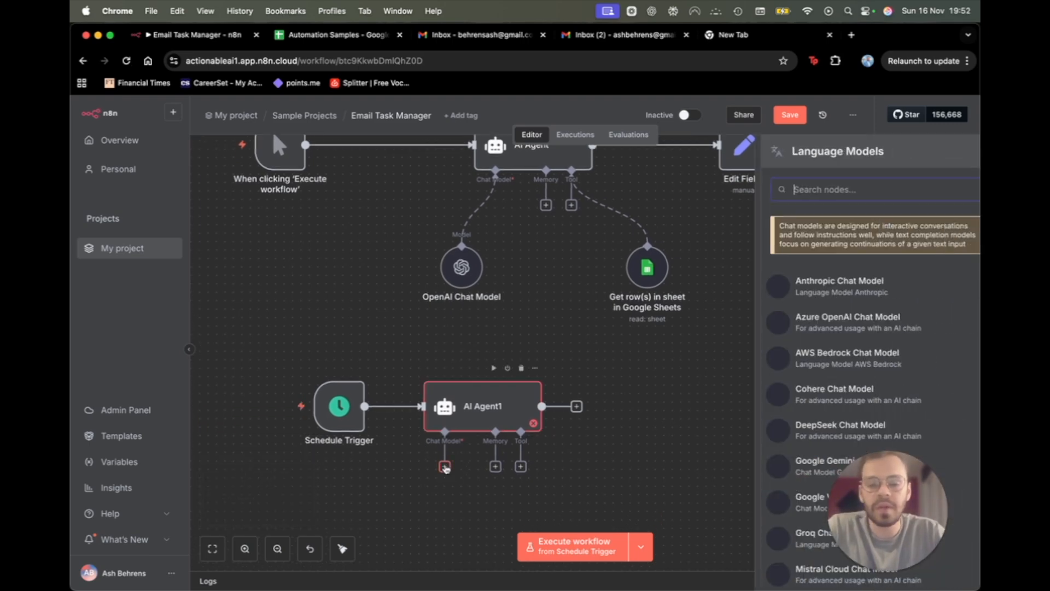
text(open)
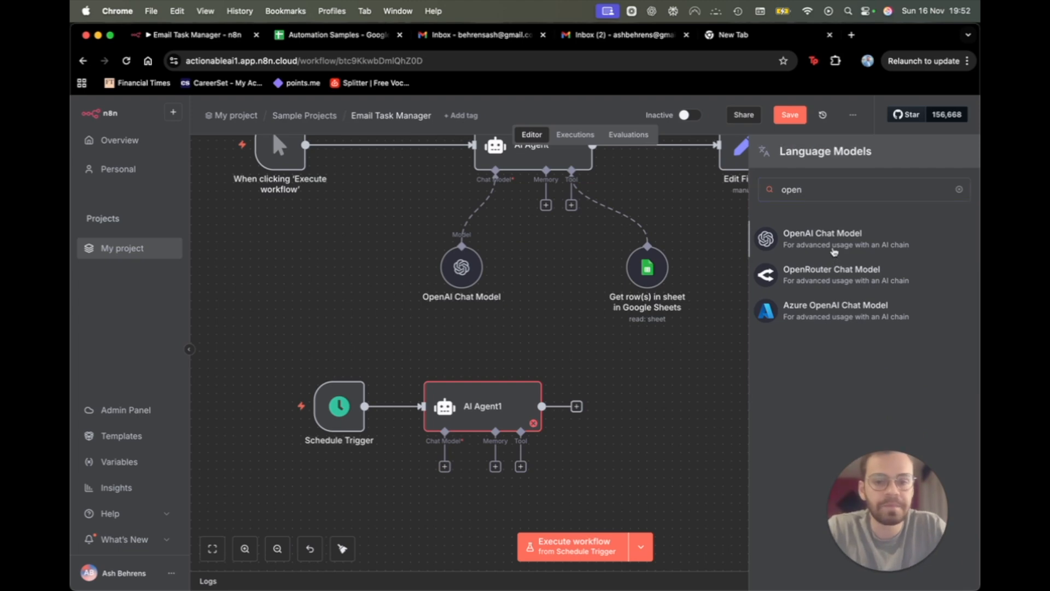
key(Return)
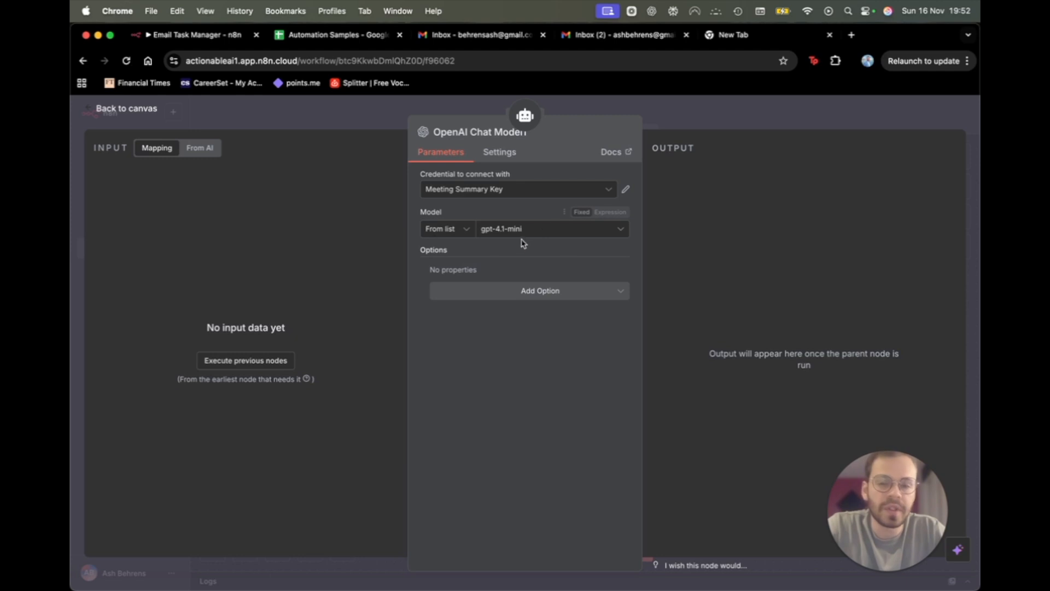
click(722, 113)
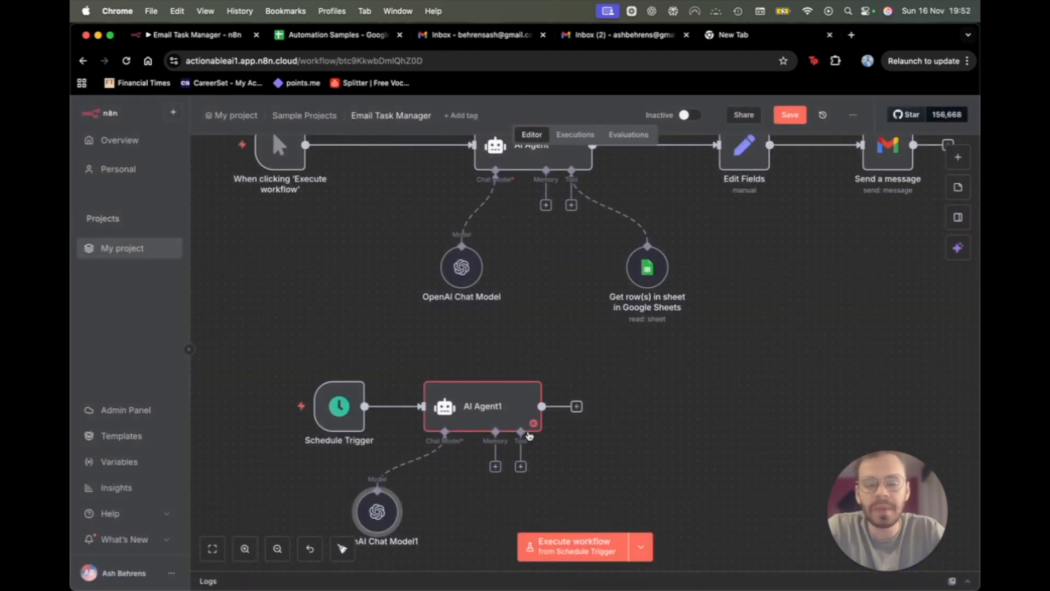
Copy the original AI Agent's prompt into AI Agent1's prompt expression editor.
scroll(547, 241, up, 2)
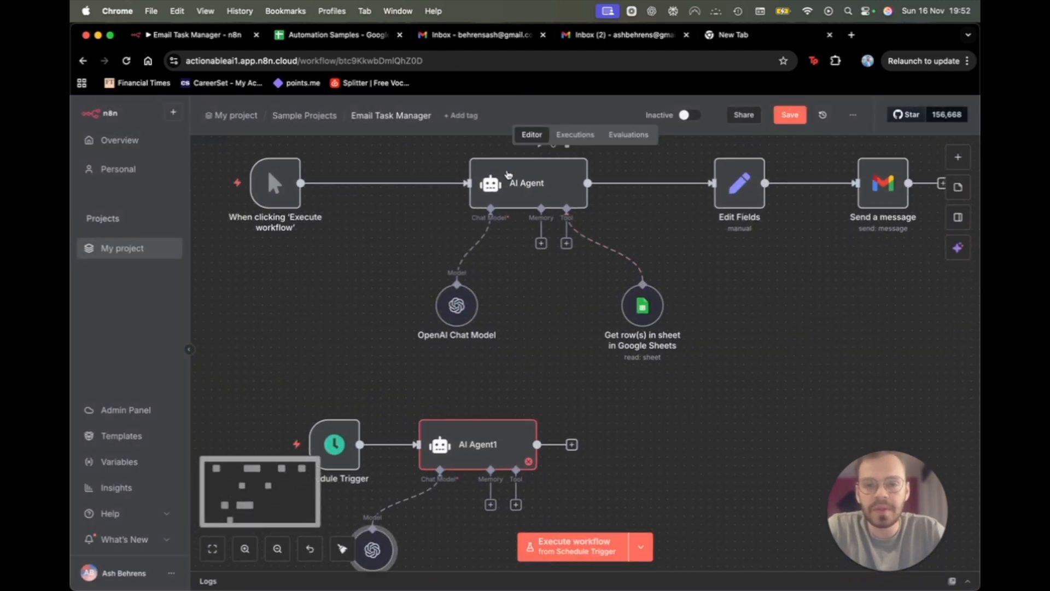
double_click(521, 199)
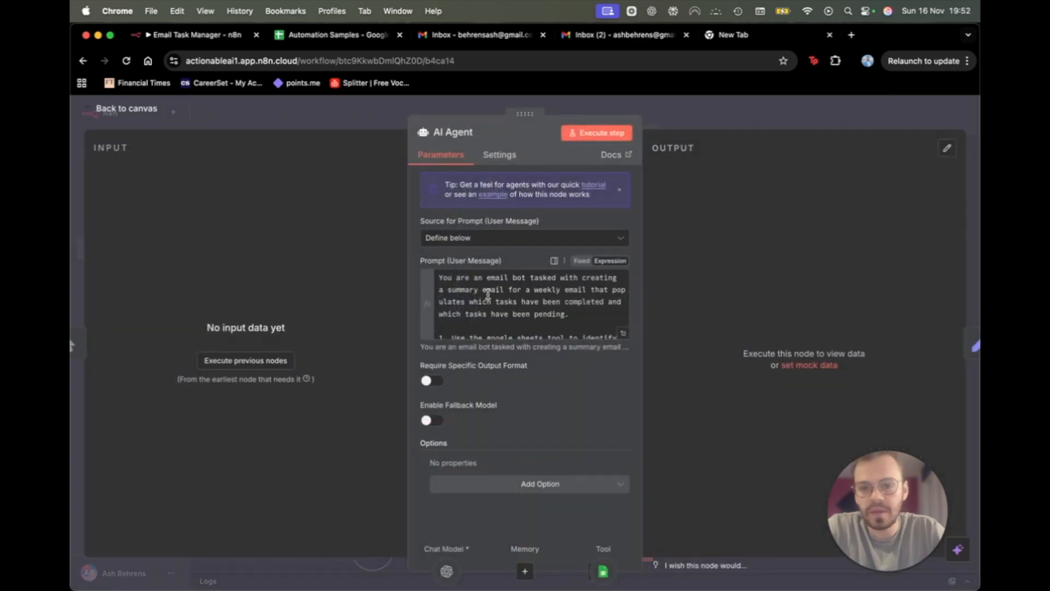
click(576, 281)
triple_click(576, 281)
click(722, 120)
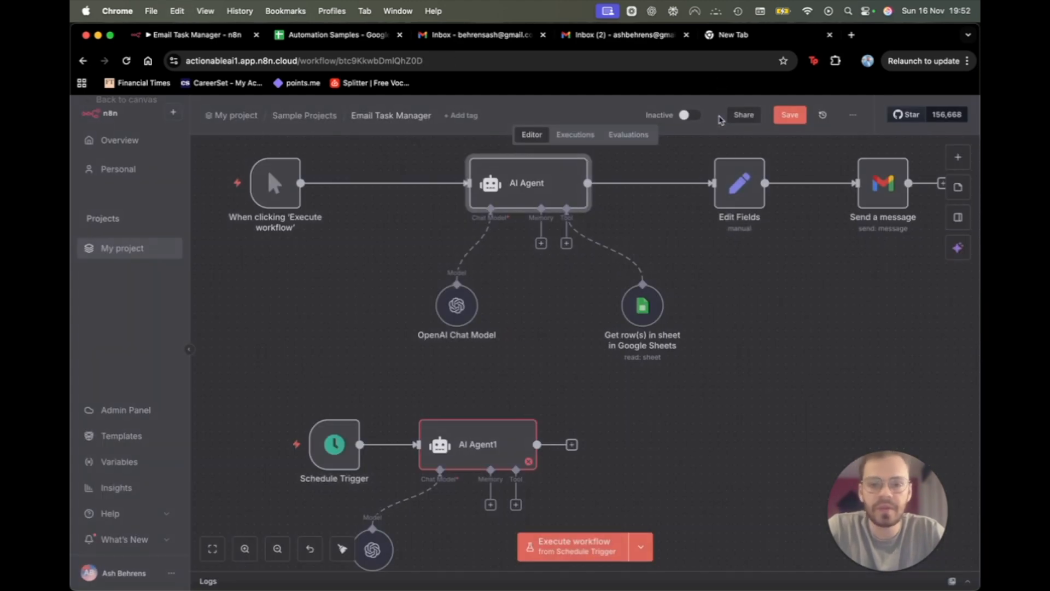
double_click(487, 438)
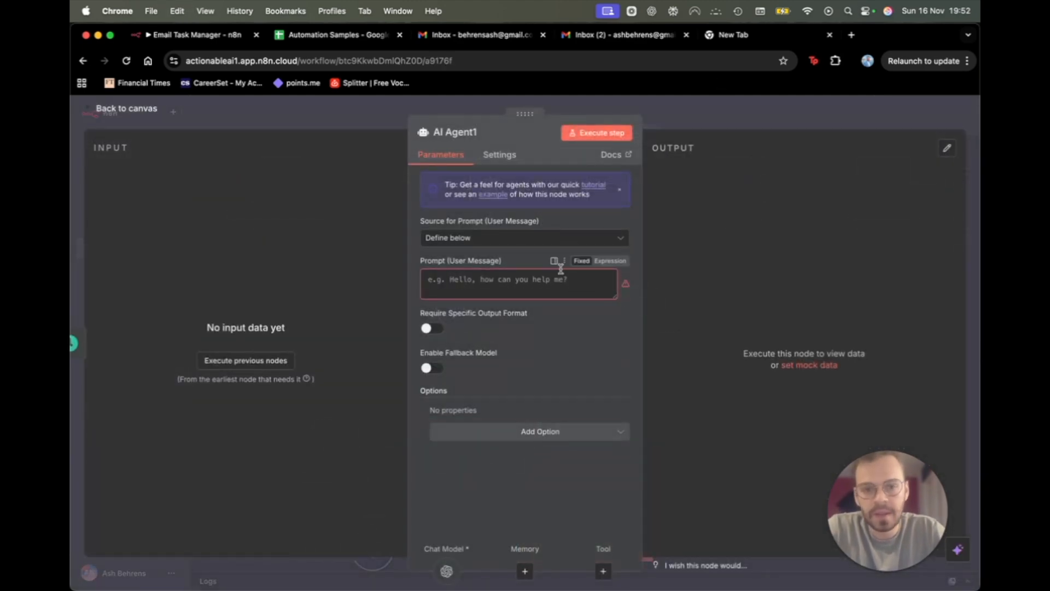
click(616, 280)
click(623, 280)
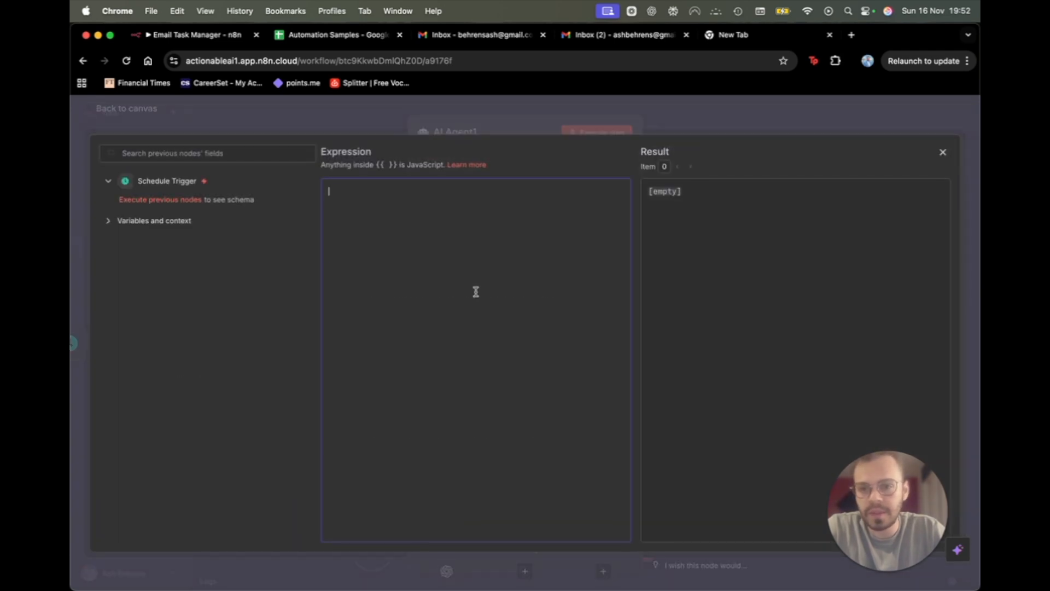
text(You are an email bot tasked with creating a summary email for a weekly email that populates which tasks have been completed and which tasks have been pending.  1. Use the google sheets tool to identify which tasks are completed and which are pending. The email should have the following format:  Hey Amer!  Happy end of the week. Here is an update on your completede/pending tasks:  Completed: [List information here]  Pending: [List information here]  Have a great weekend!   Don't output in JSON format, output as above)
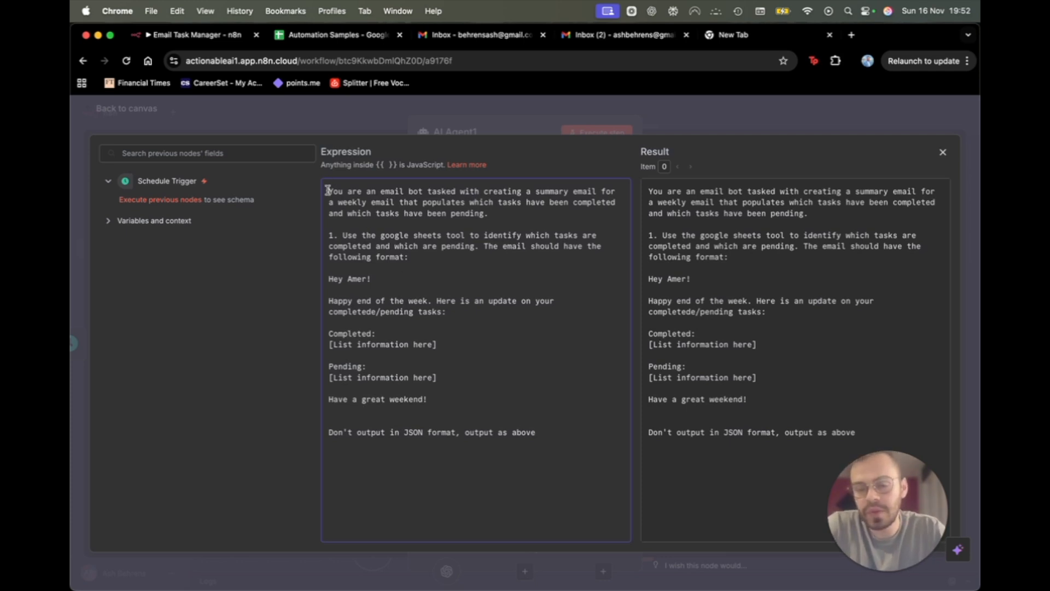
Review the pasted prompt's opening, email template and no-JSON line, then return to canvas.
drag(331, 189, 486, 213)
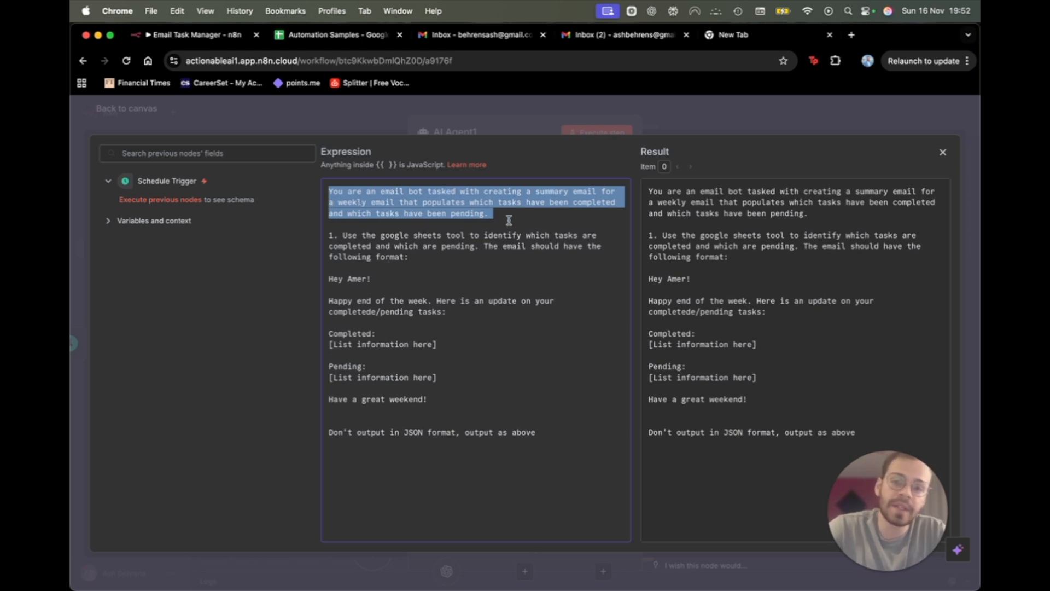
click(512, 216)
drag(507, 212, 316, 196)
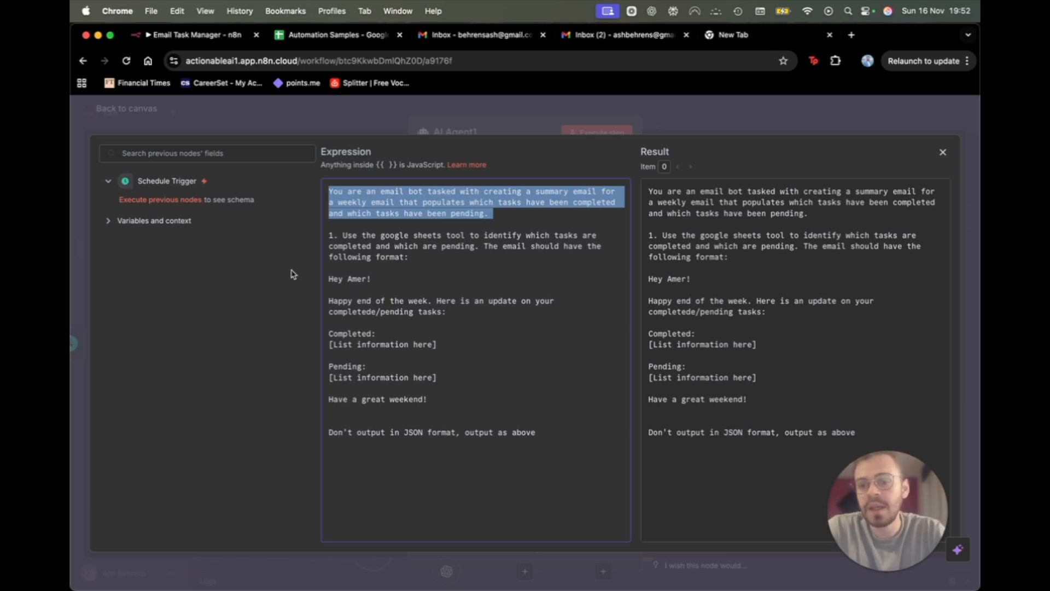
click(330, 279)
drag(344, 290, 443, 403)
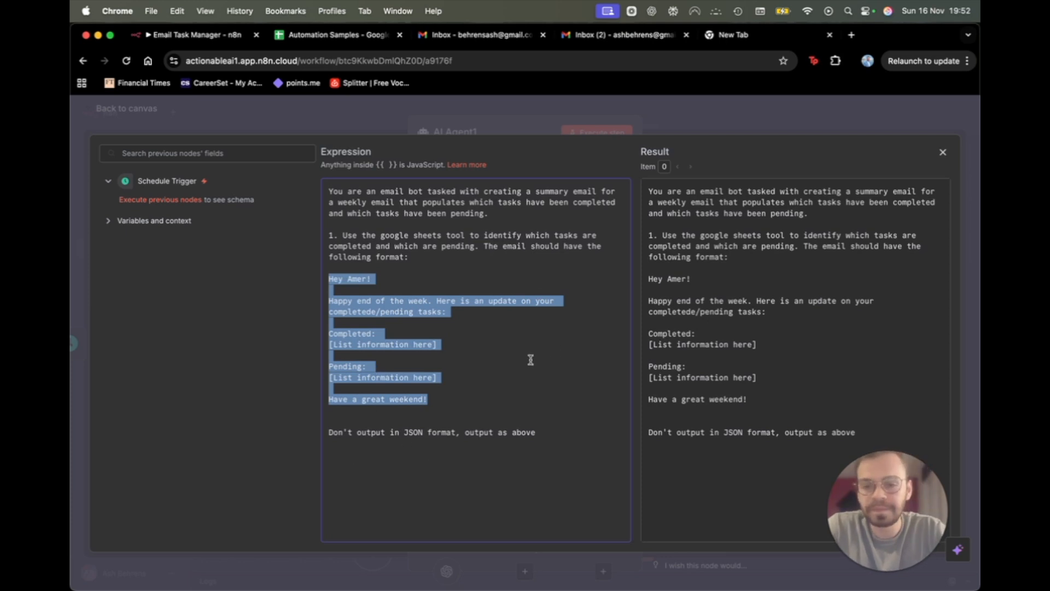
drag(327, 432, 574, 452)
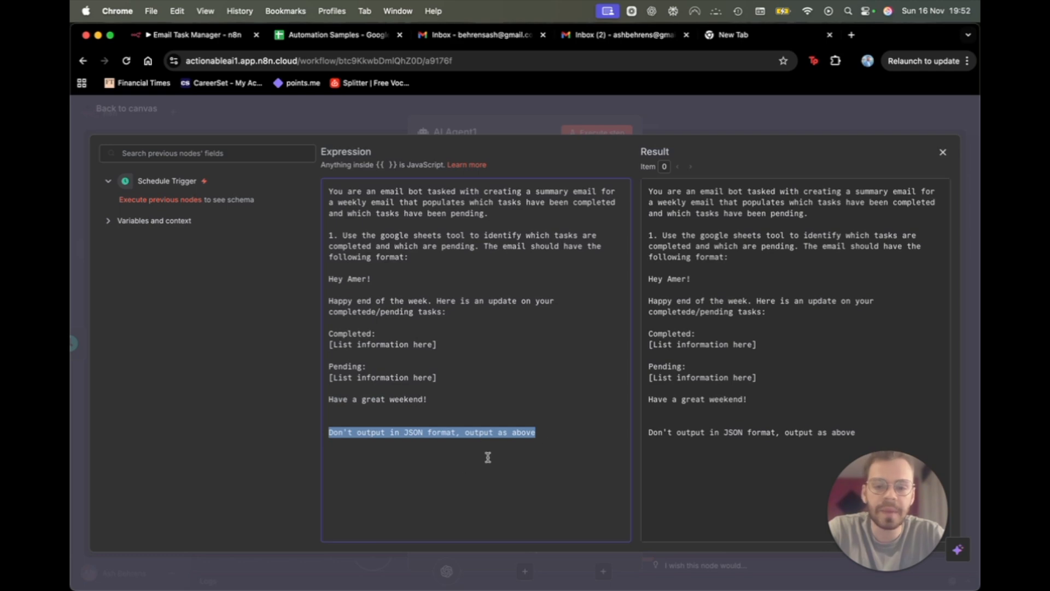
click(433, 367)
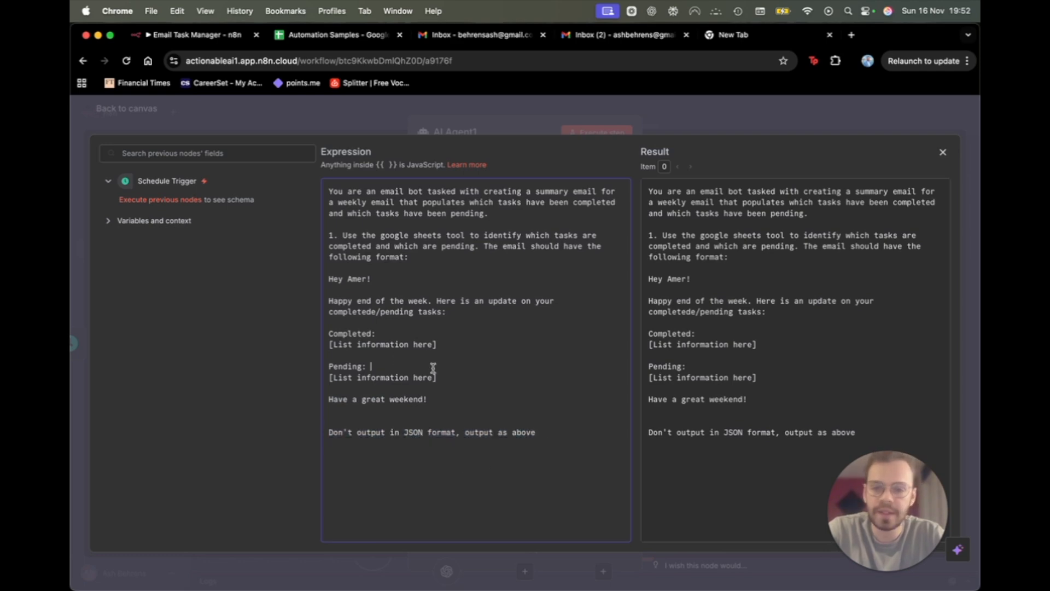
click(711, 124)
click(761, 116)
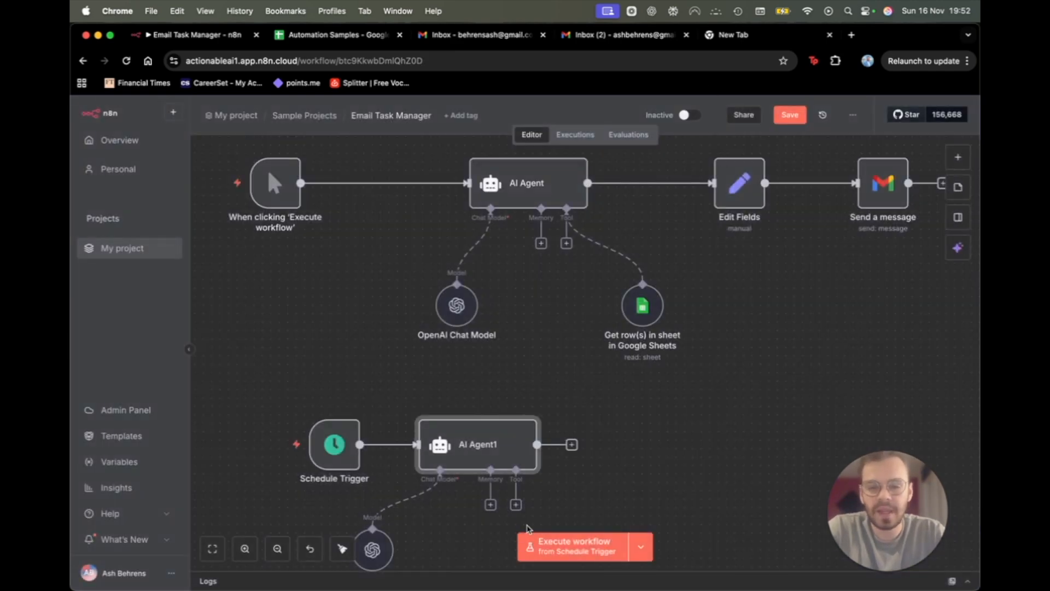
scroll(528, 528, down, 2)
scroll(528, 528, down, 3)
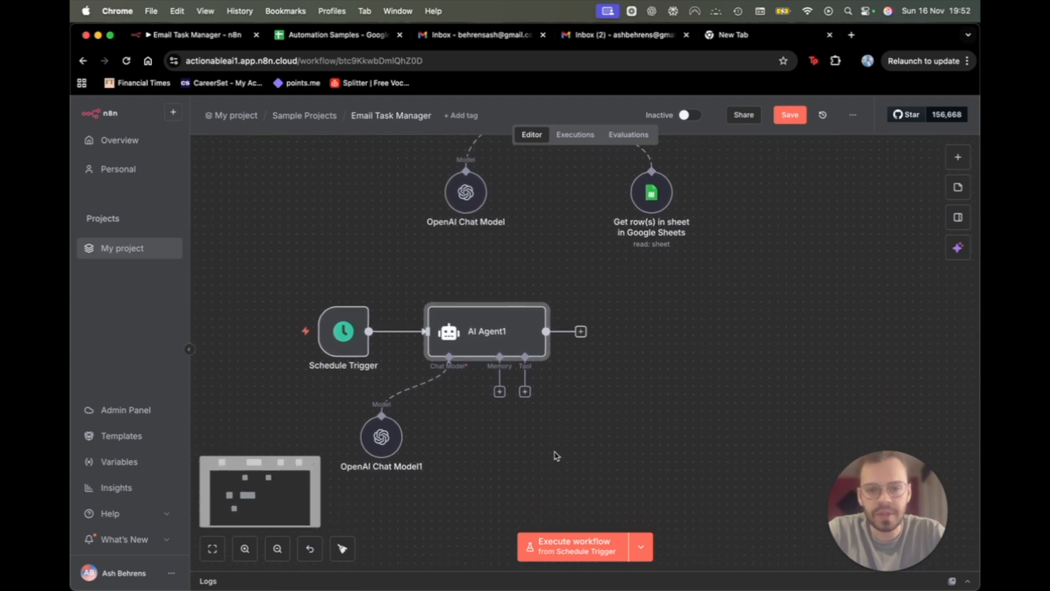
Attach a Google Sheets Tool to AI Agent1, discarding a new credential to keep Google Sheets account 2.
click(524, 393)
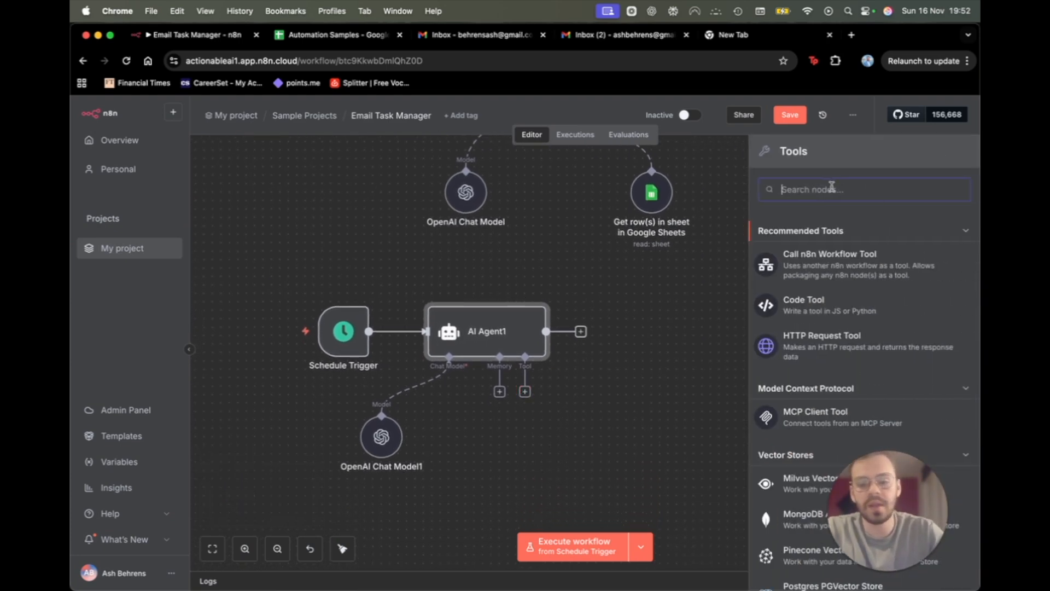
text(google shee)
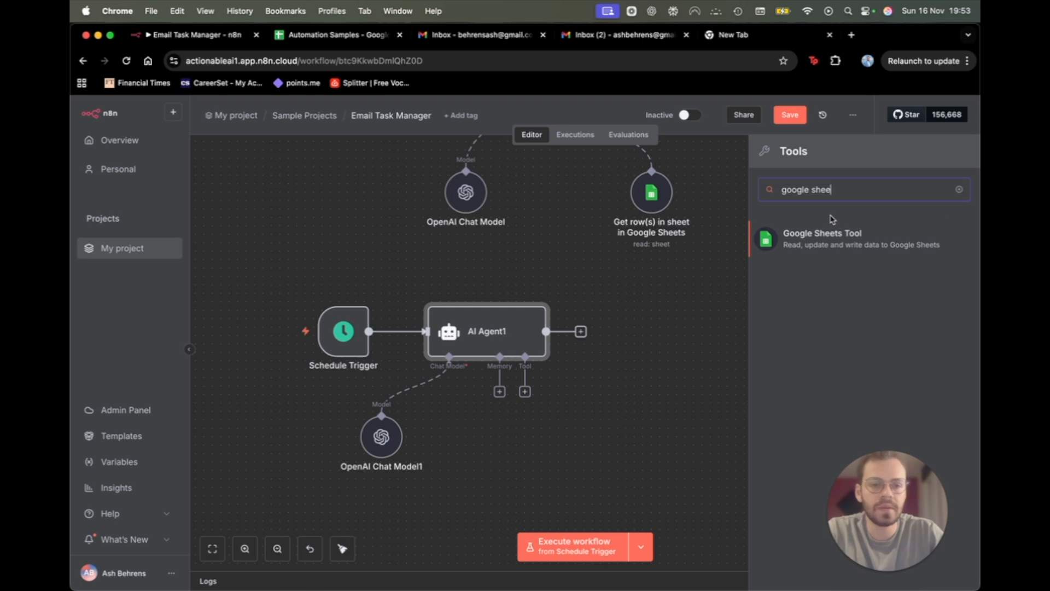
click(833, 244)
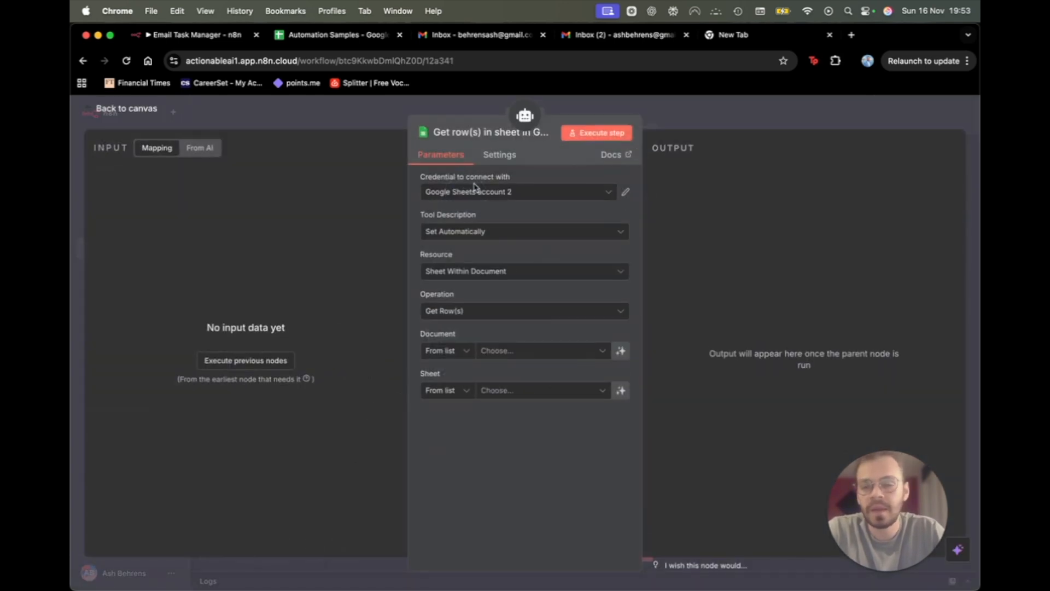
click(497, 192)
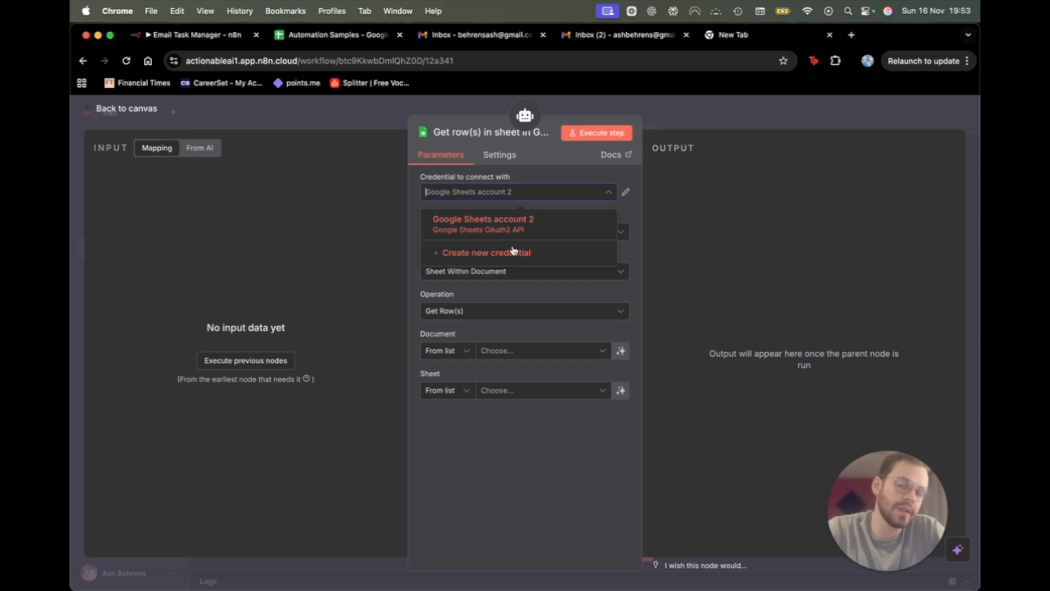
click(539, 257)
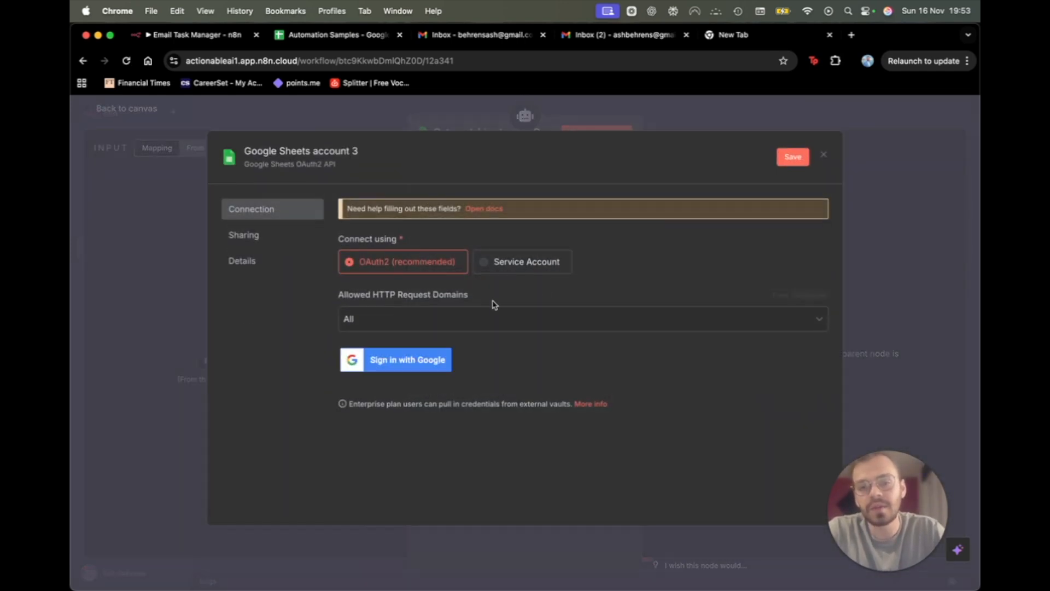
click(894, 115)
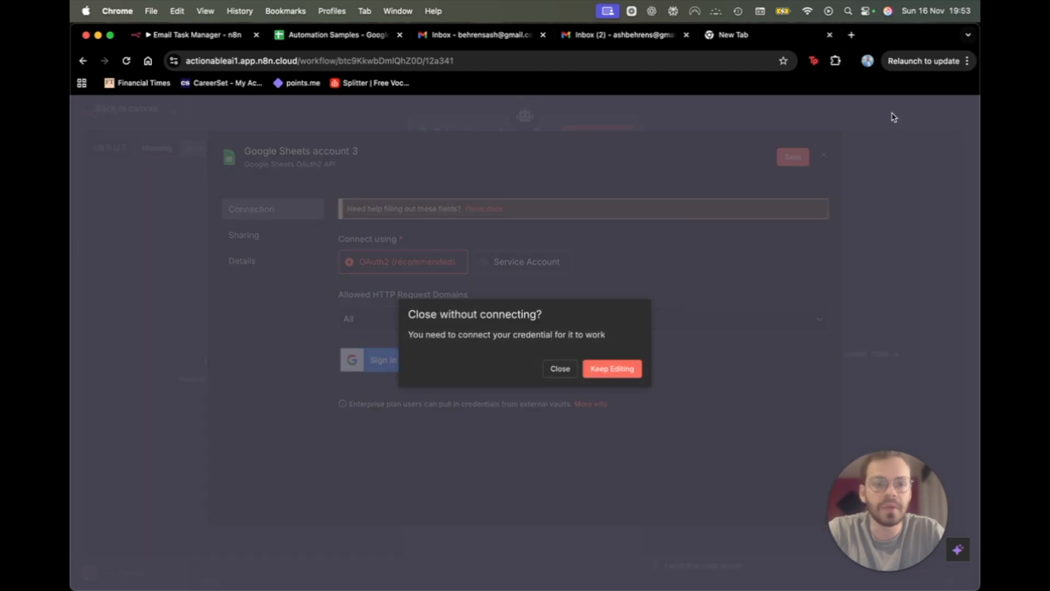
click(555, 372)
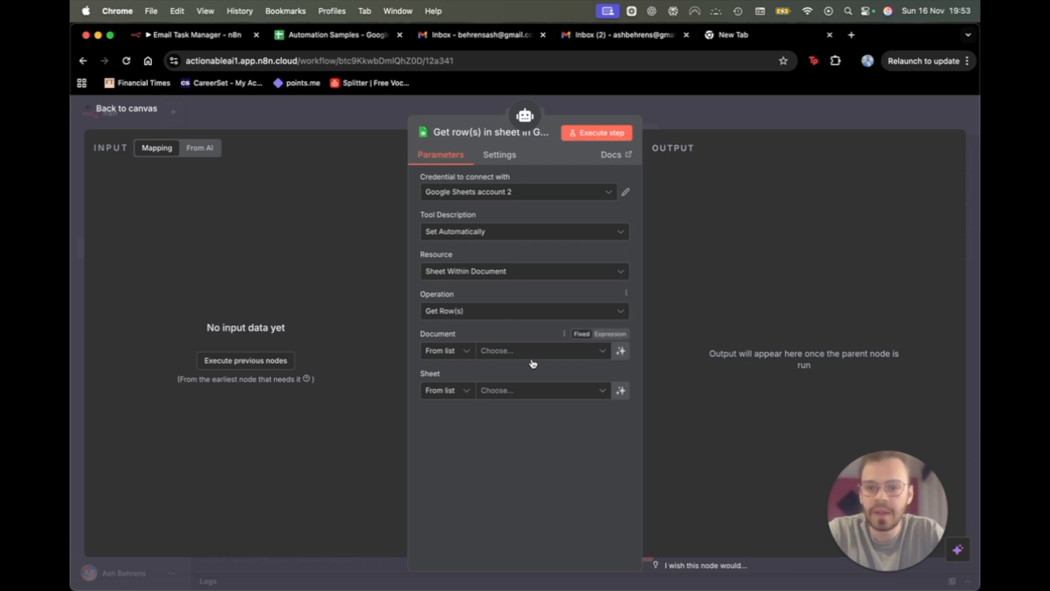
Set the tool's resource to Sheet Within Document with the Get Row(s) operation.
click(515, 278)
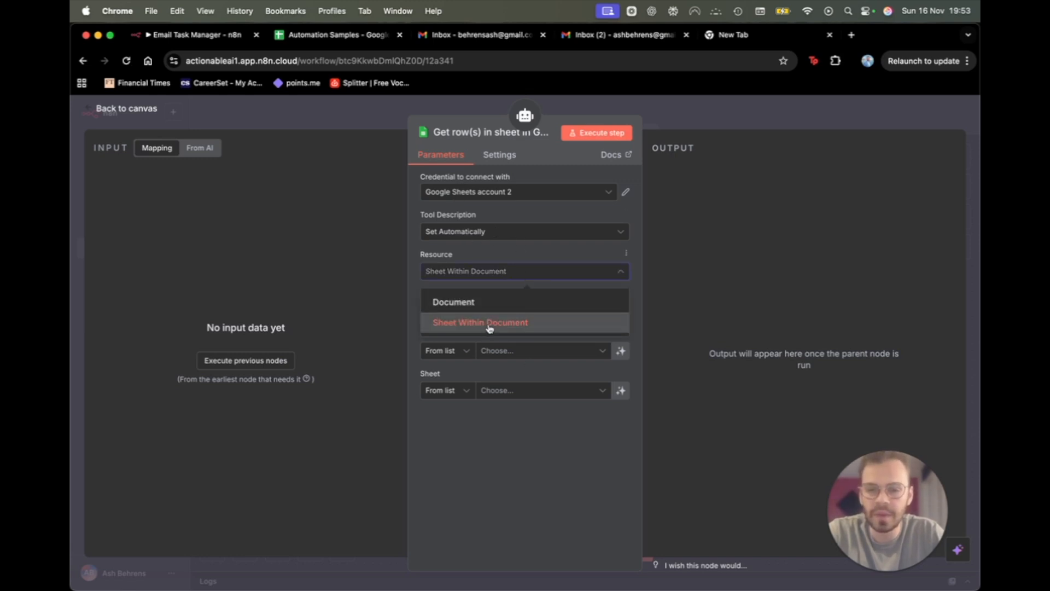
click(502, 324)
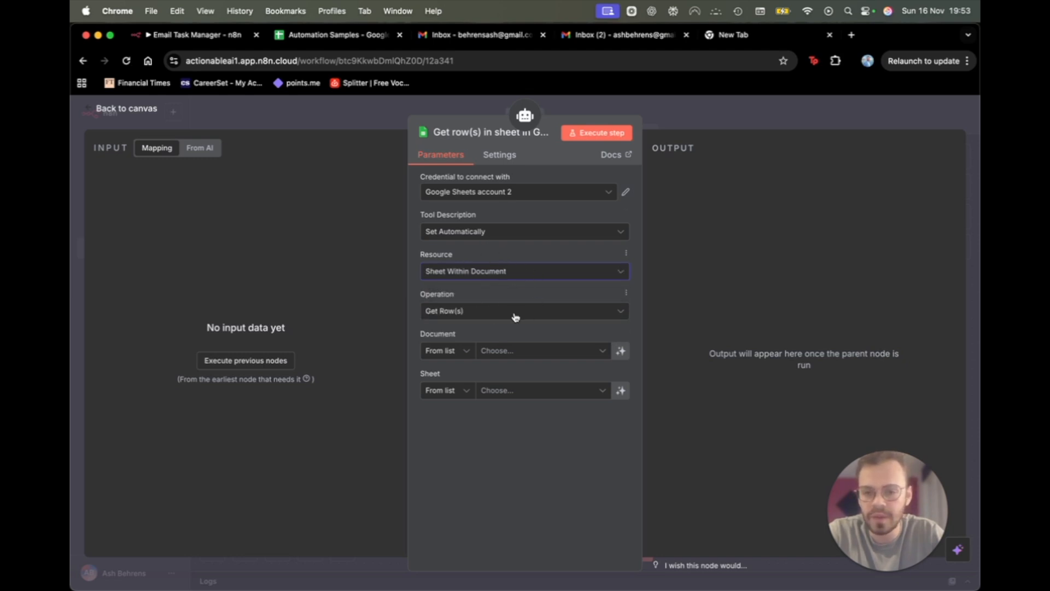
click(514, 312)
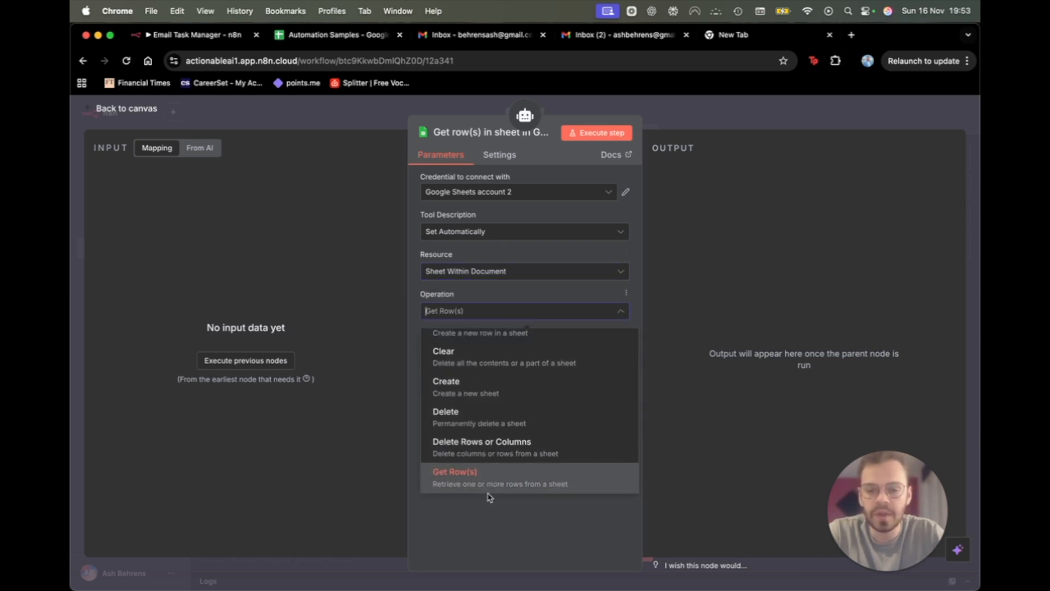
click(520, 311)
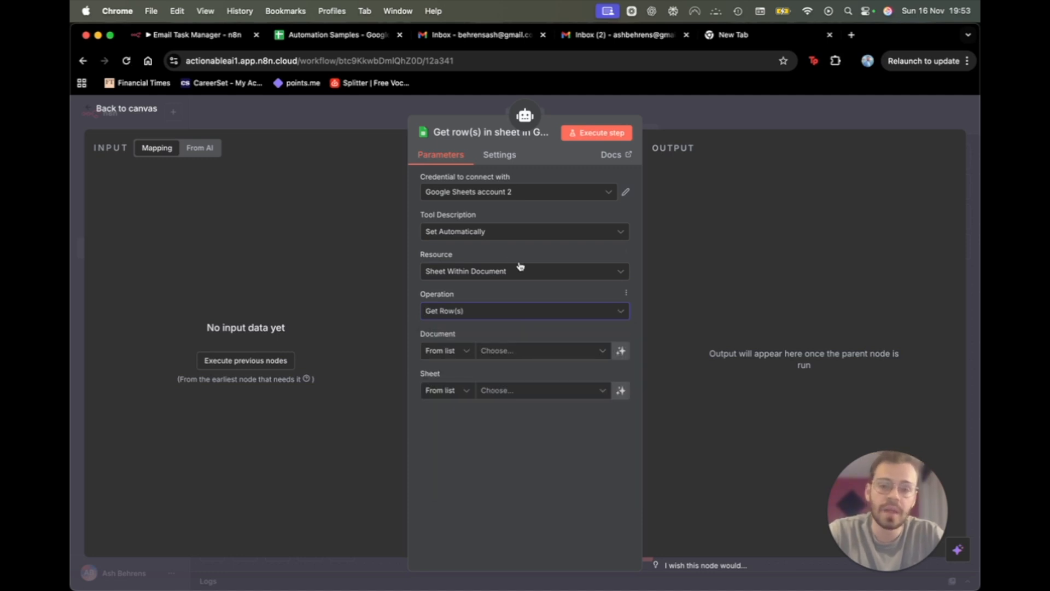
click(353, 37)
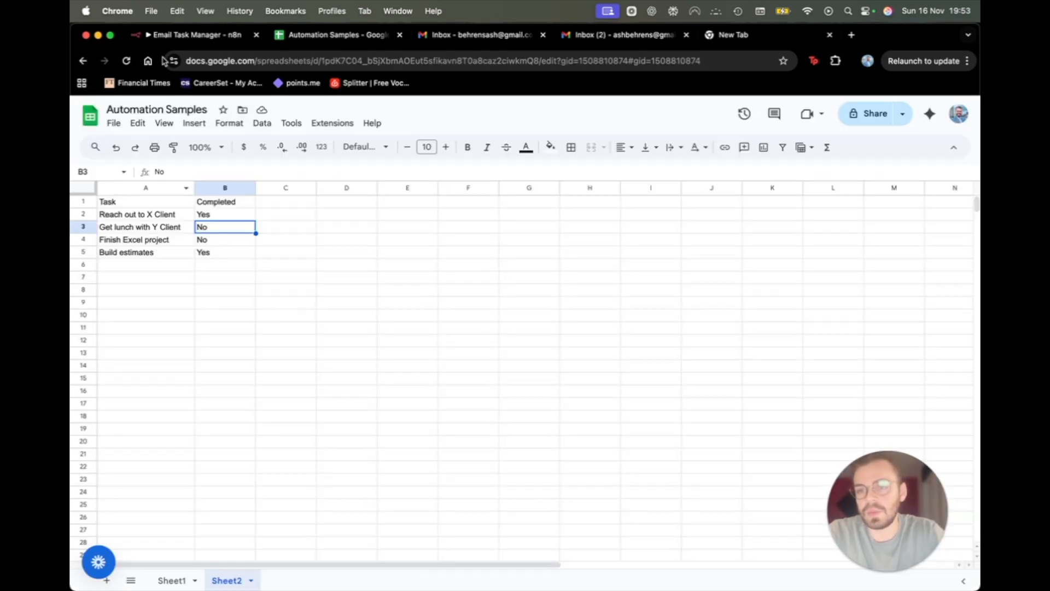
click(204, 36)
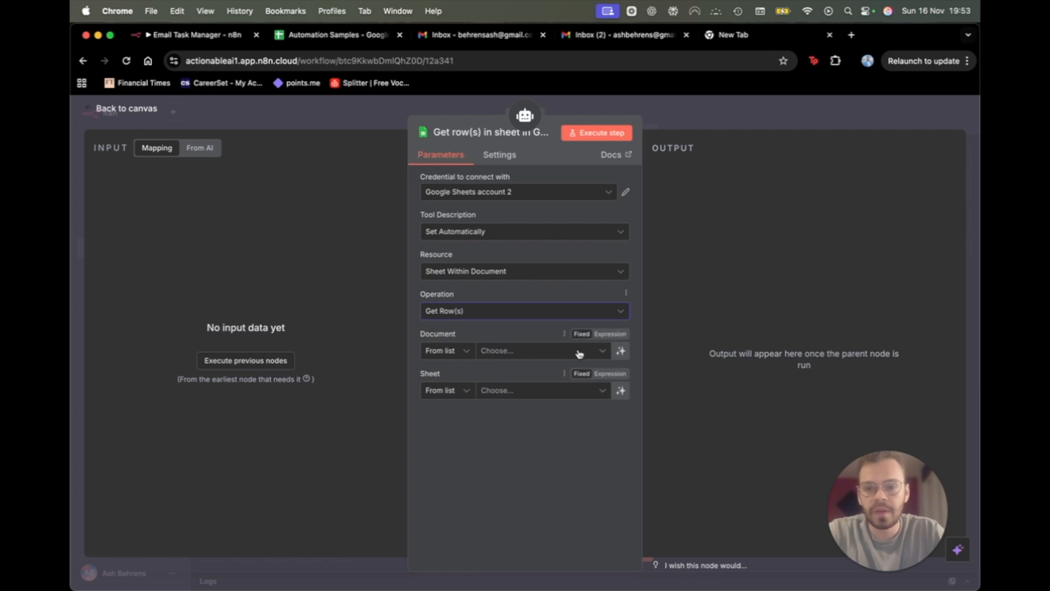
Point it at Sheet2 of Automation Samples with no filter, then return to canvas.
click(560, 348)
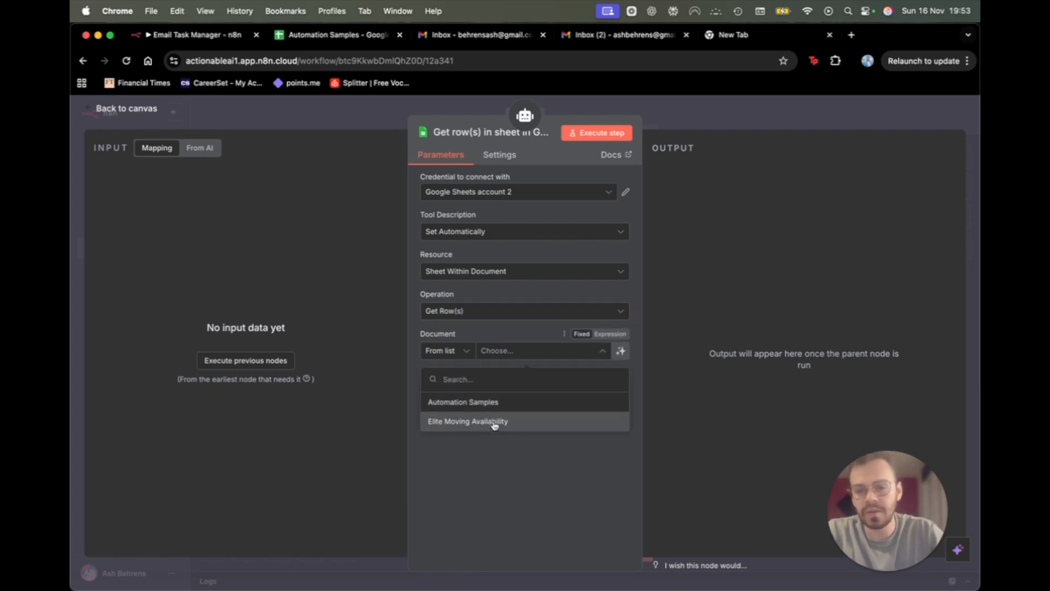
click(495, 404)
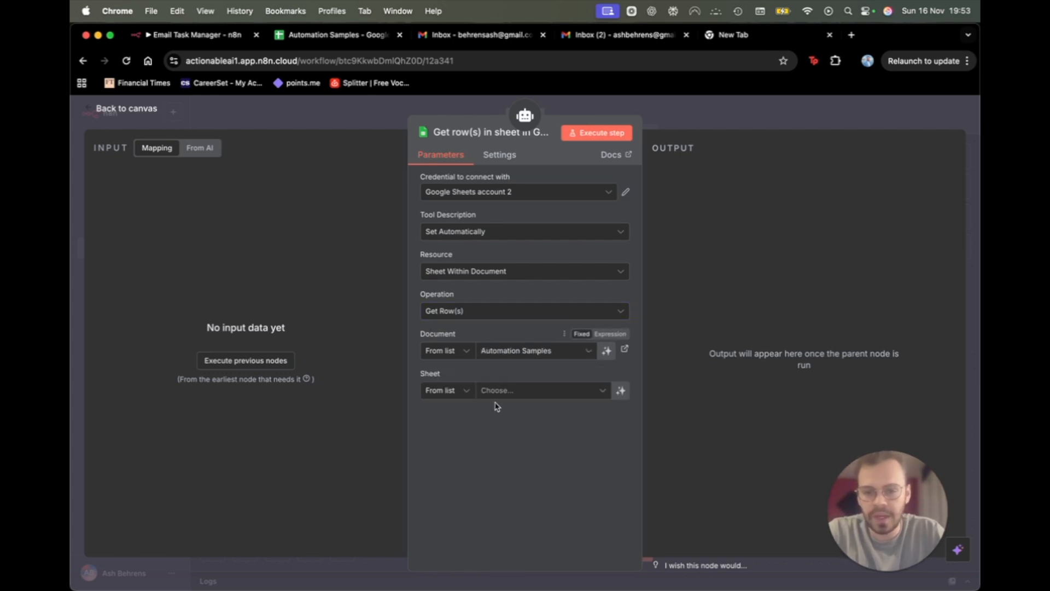
click(550, 392)
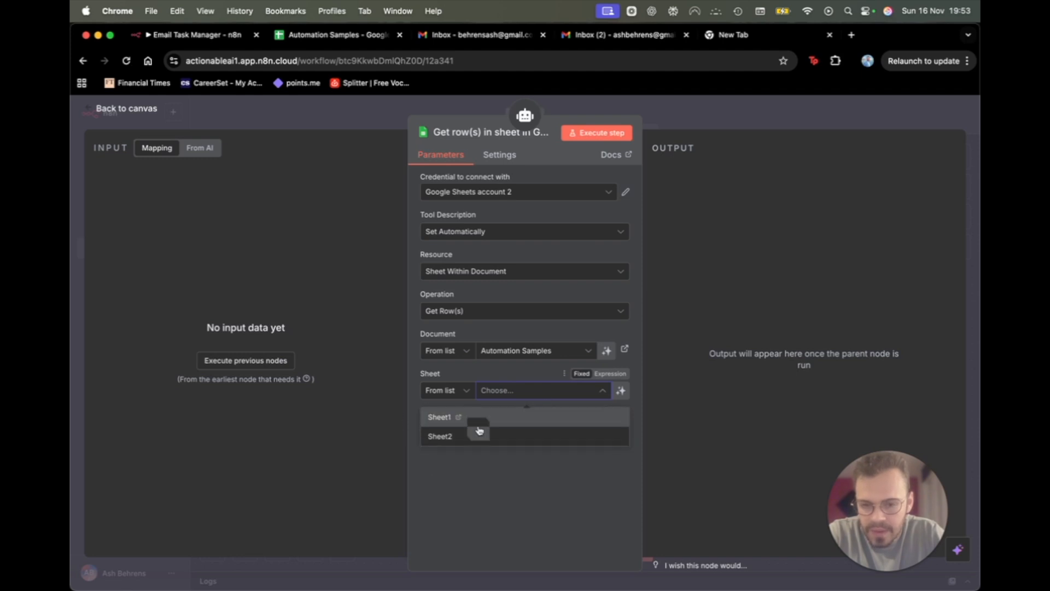
click(468, 442)
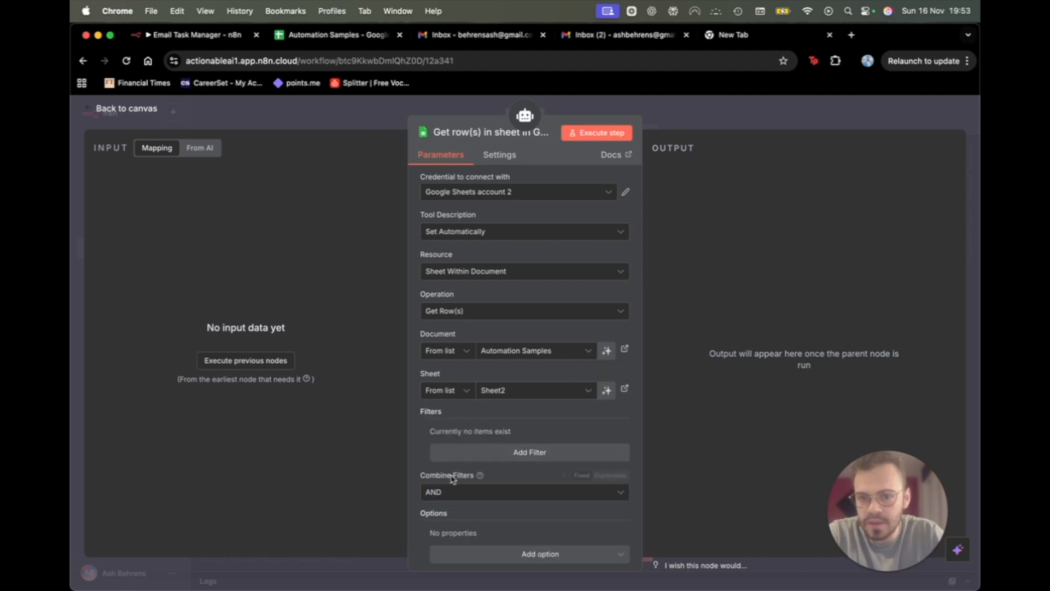
scroll(480, 506, down, 1)
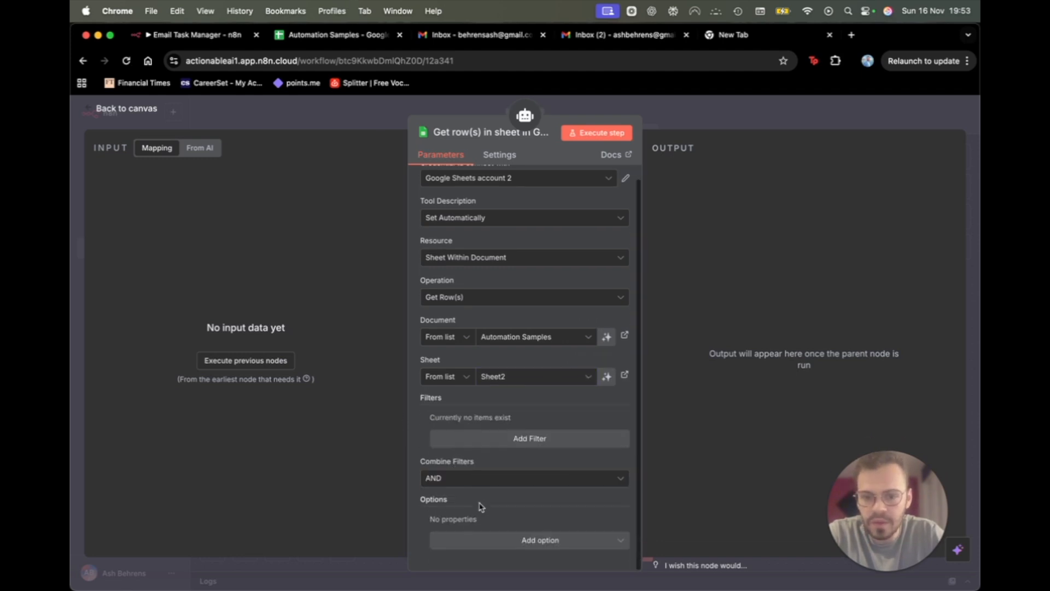
click(500, 438)
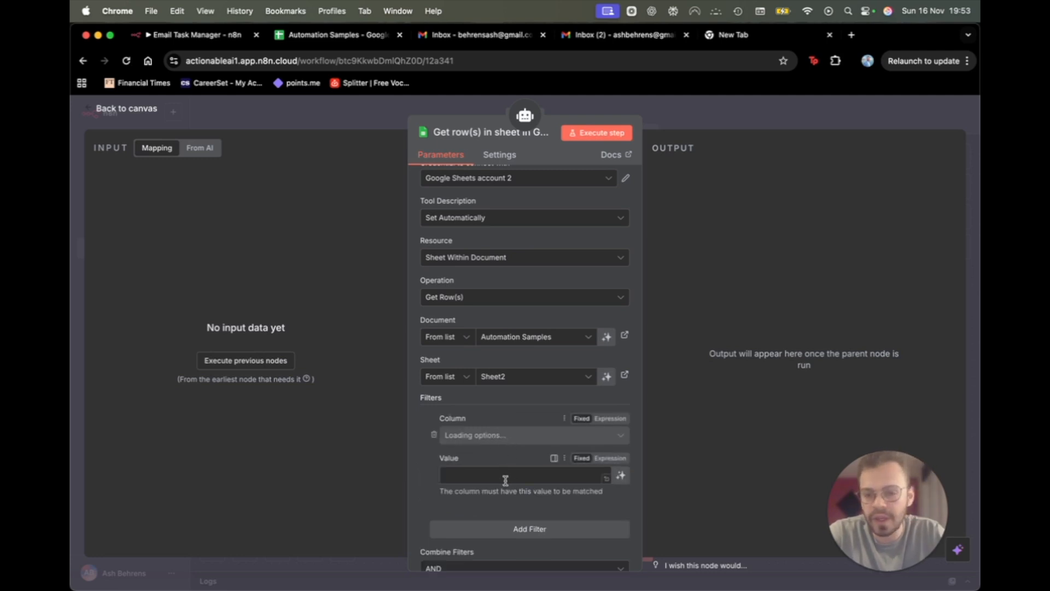
scroll(506, 476, down, 4)
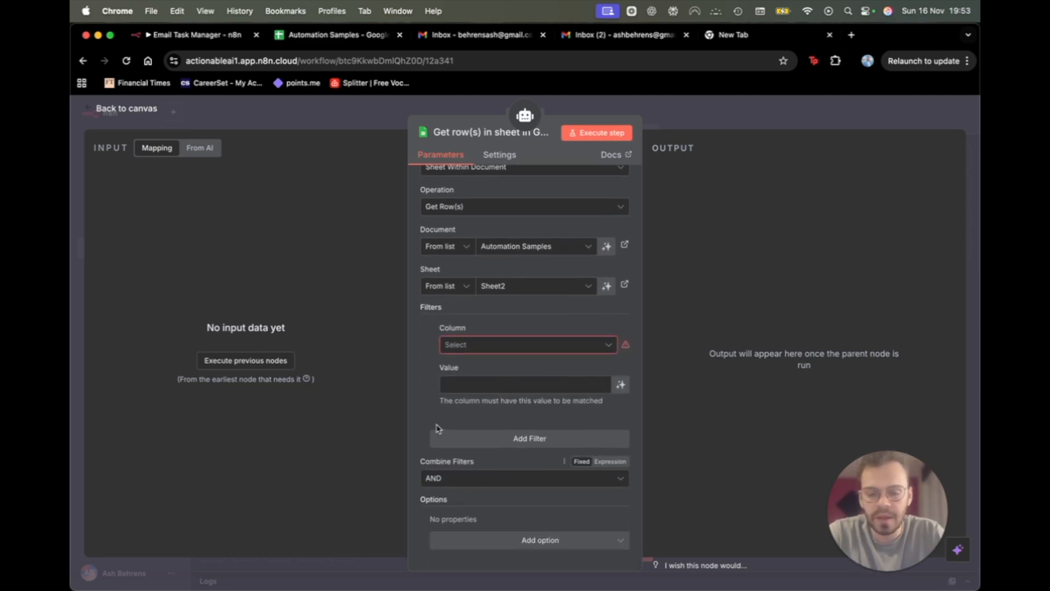
click(431, 346)
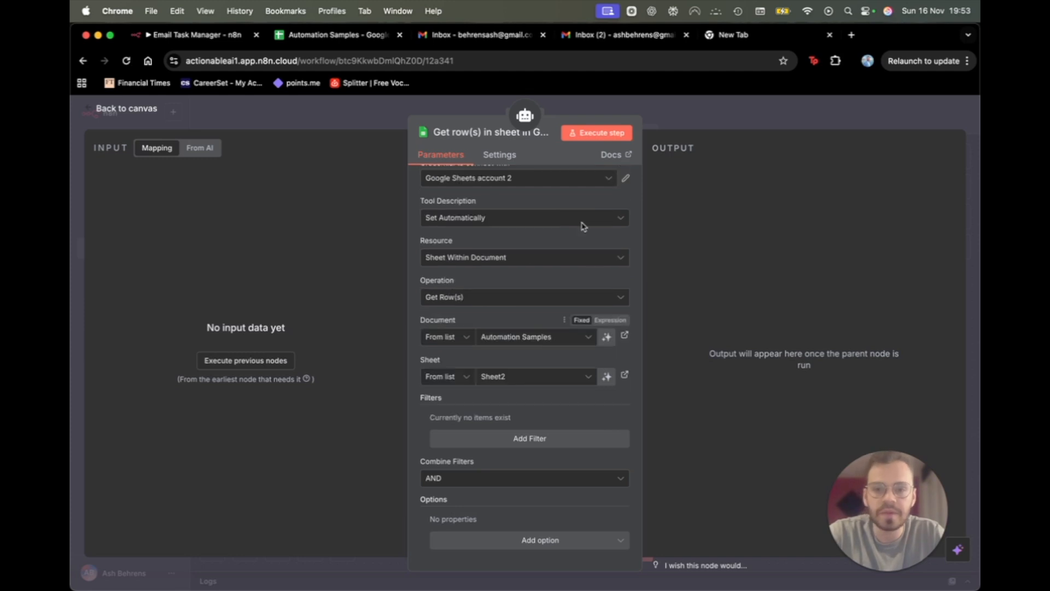
click(726, 116)
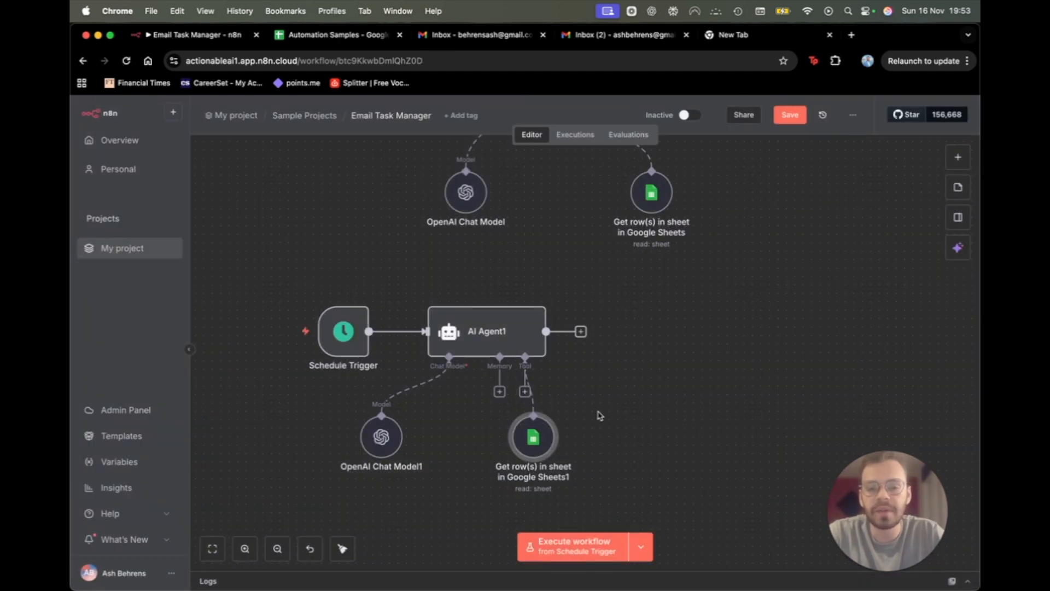
scroll(594, 345, up, 5)
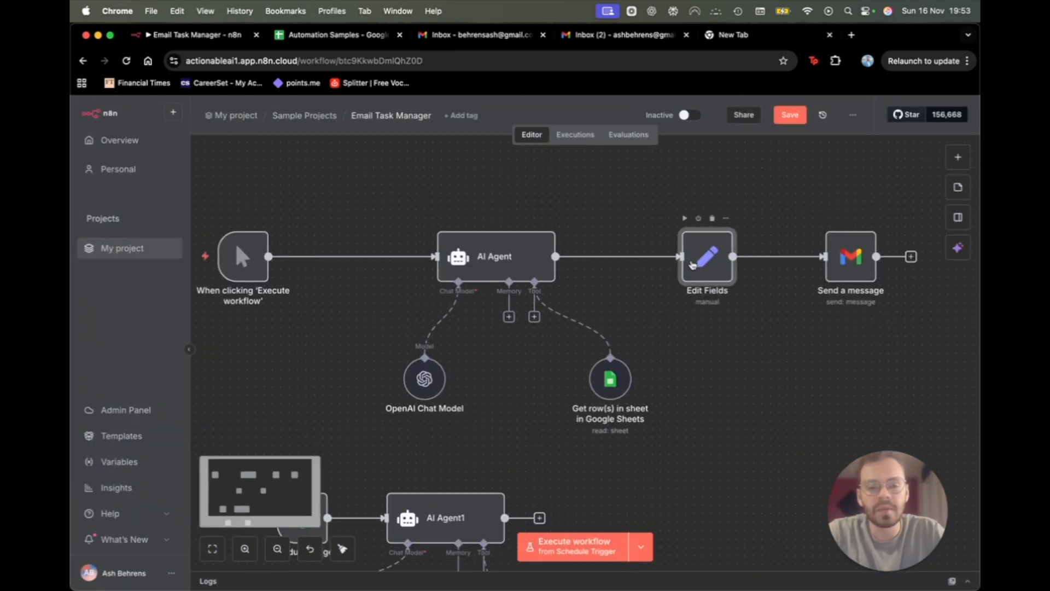
double_click(693, 265)
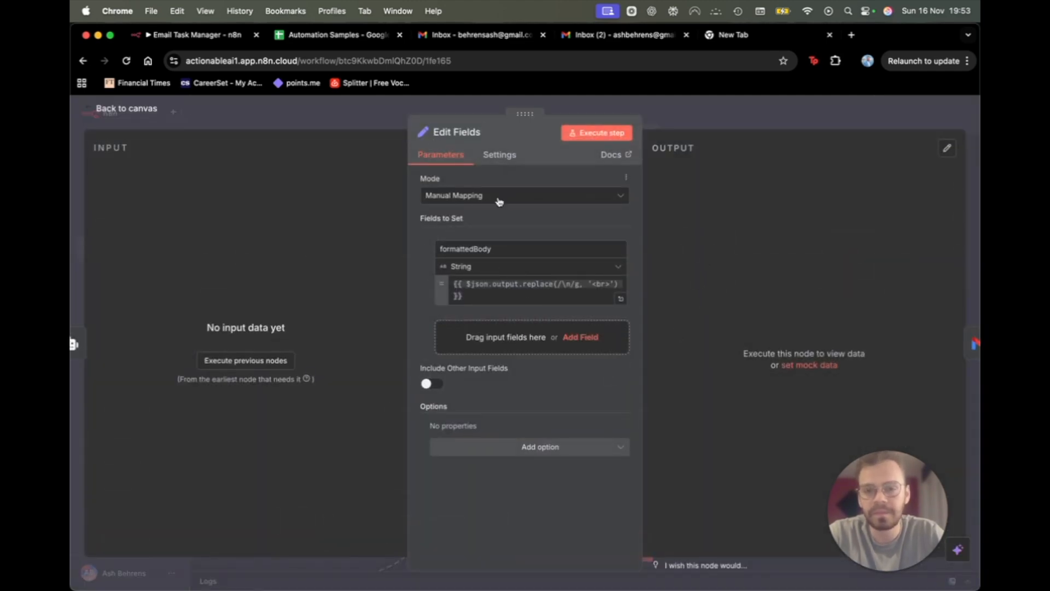
key(Escape)
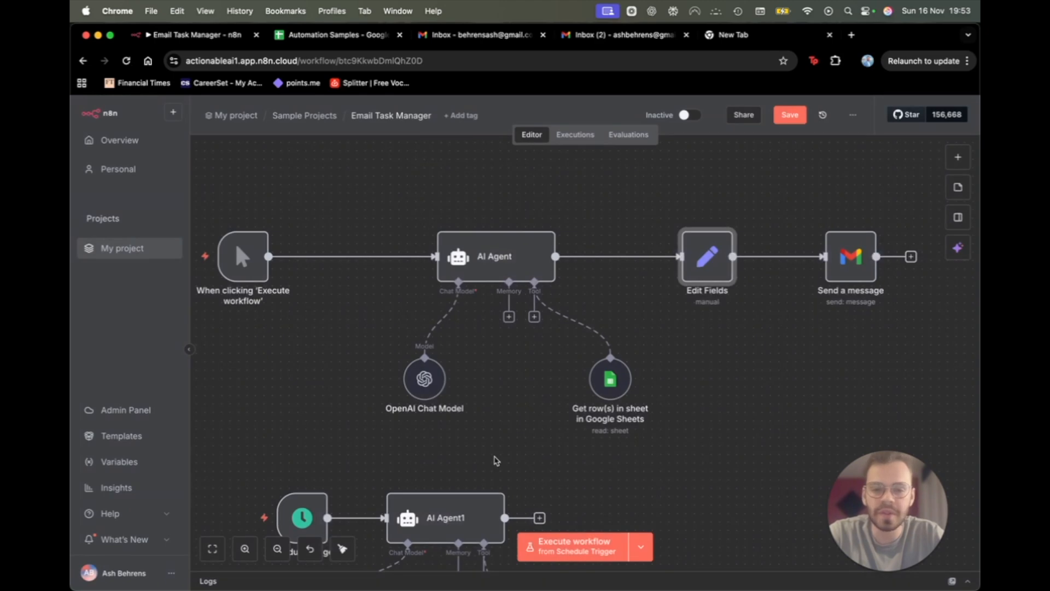
scroll(495, 461, down, 3)
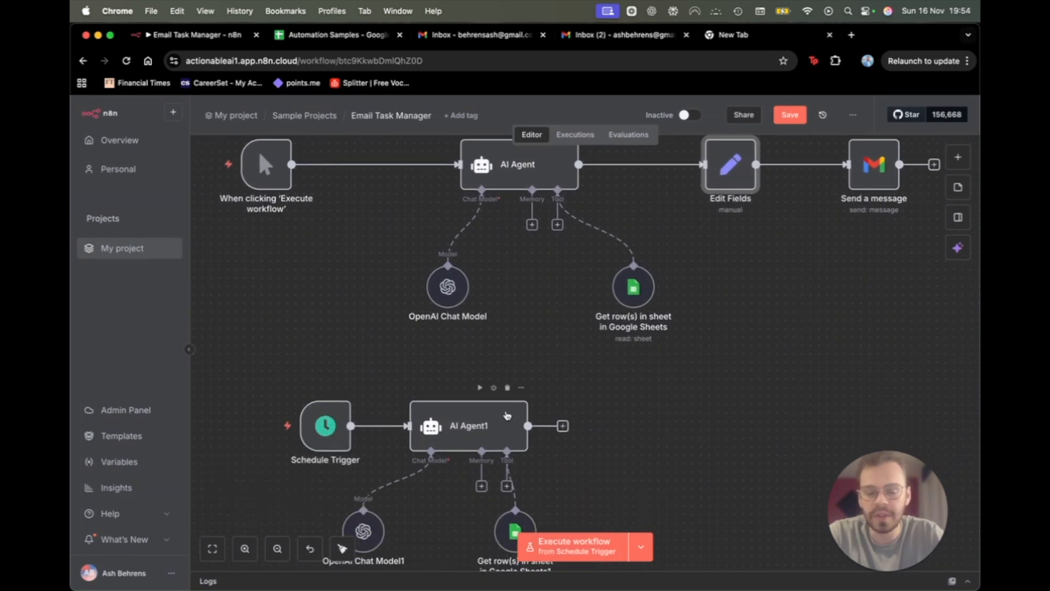
double_click(506, 419)
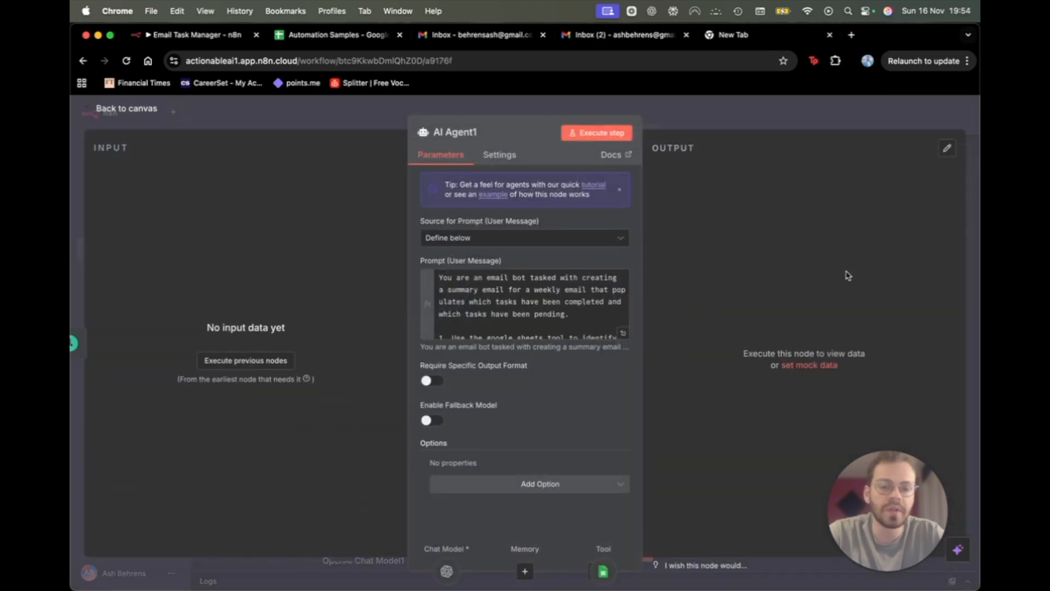
key(Escape)
scroll(534, 473, down, 2)
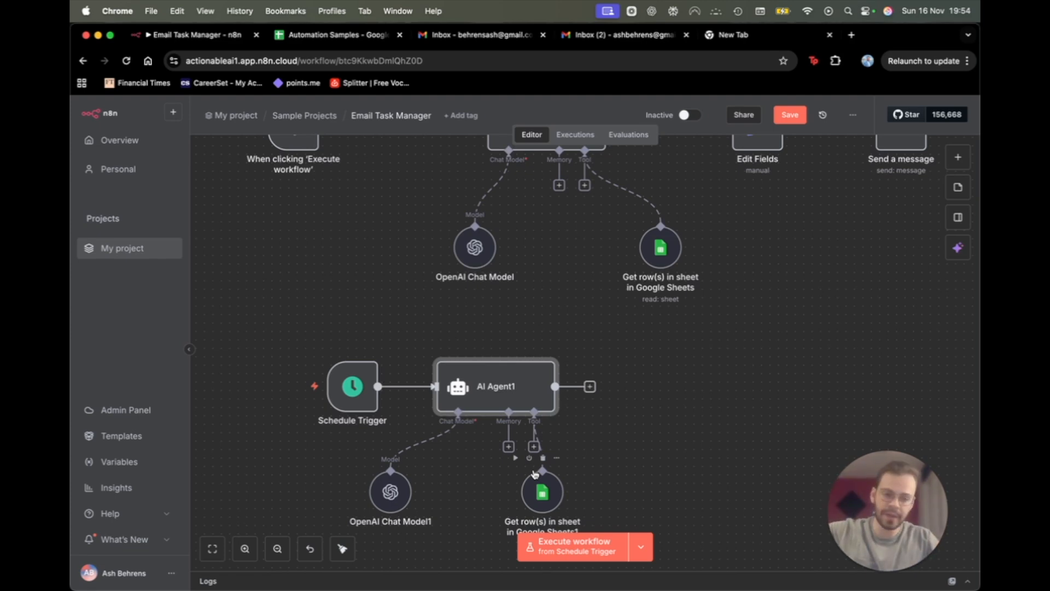
scroll(664, 269, up, 1)
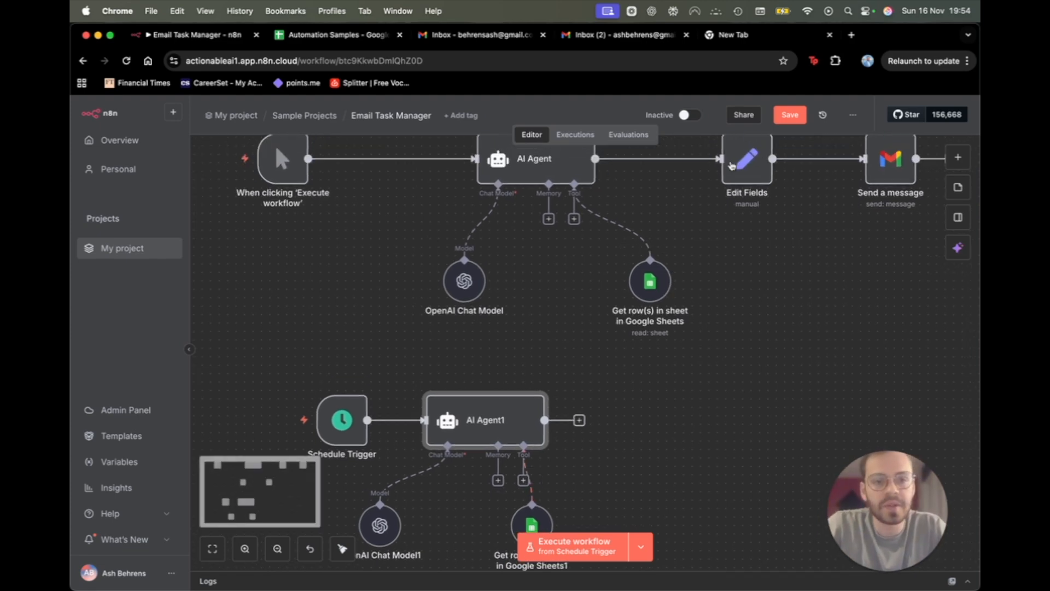
double_click(739, 170)
key(Escape)
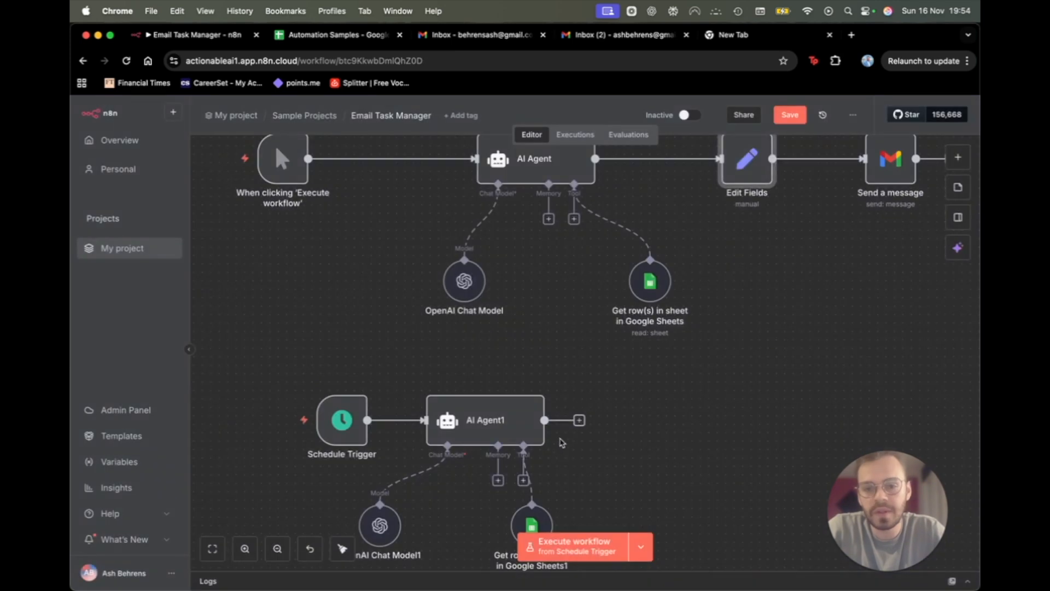
Add an Edit Fields node after AI Agent1 in Manual Mapping mode with one new field.
click(579, 420)
text(edit fiel)
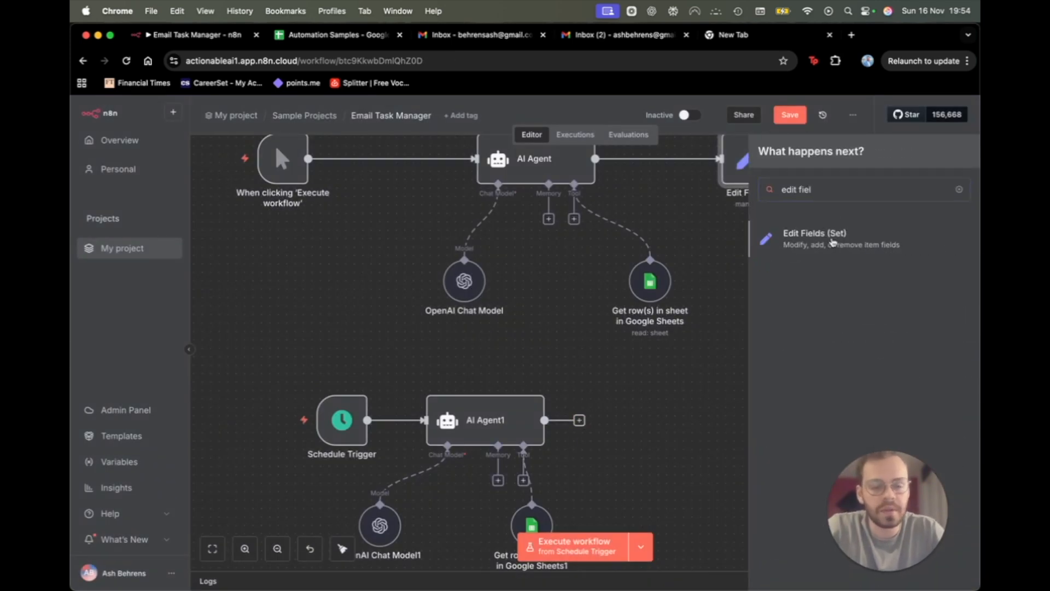
key(Return)
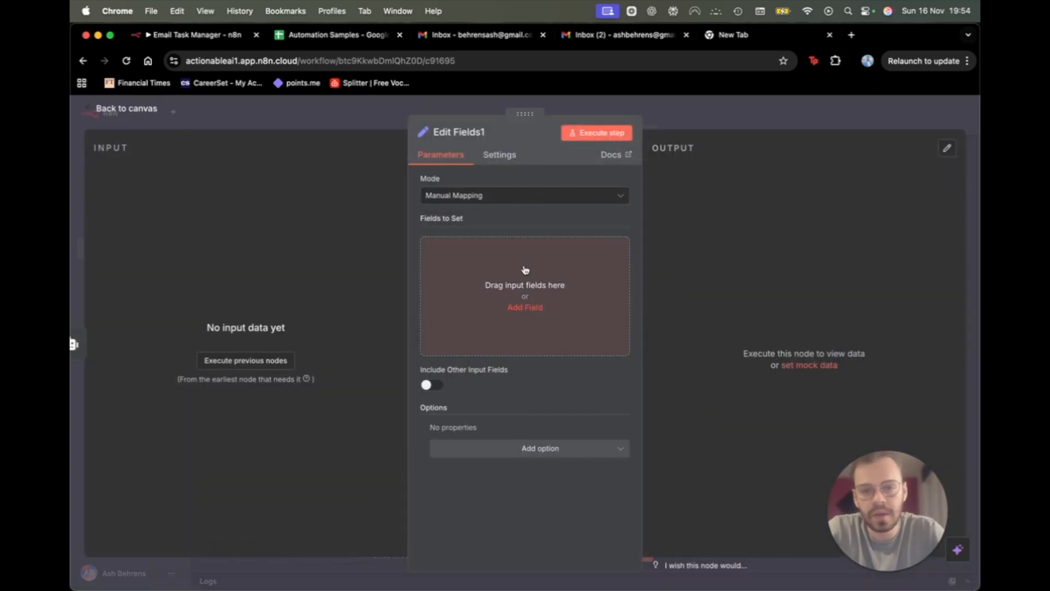
click(471, 196)
click(484, 221)
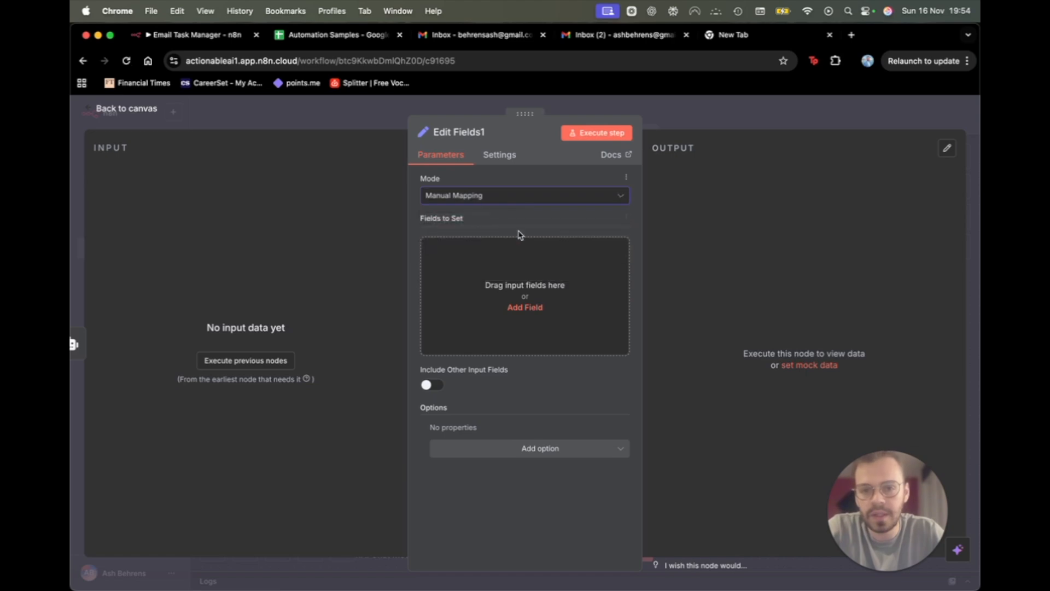
click(524, 307)
key(Escape)
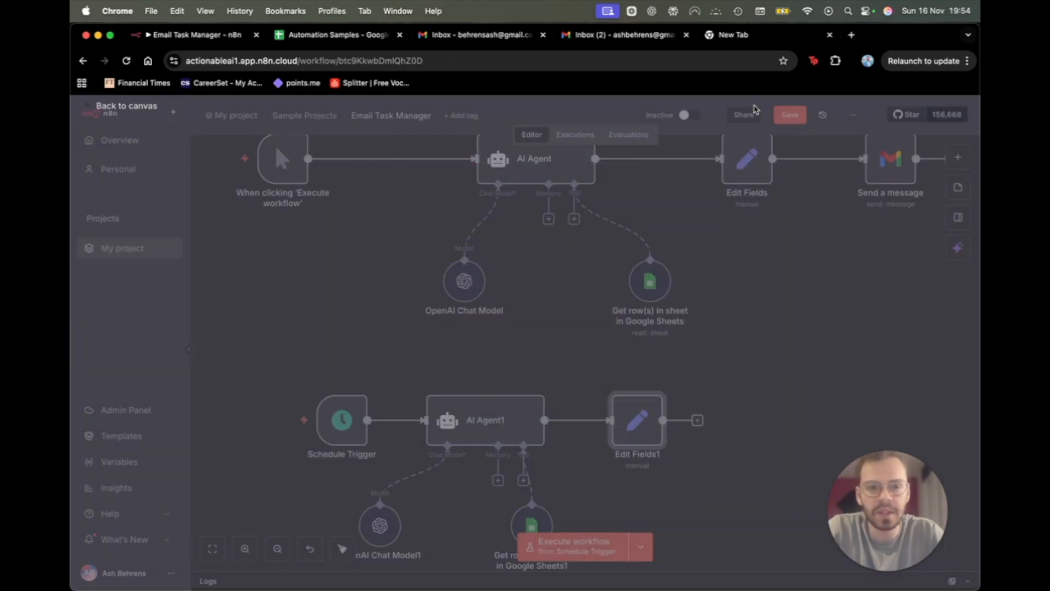
Copy the formattedBody name from the original Edit Fields node into Edit Fields1's new field.
double_click(743, 161)
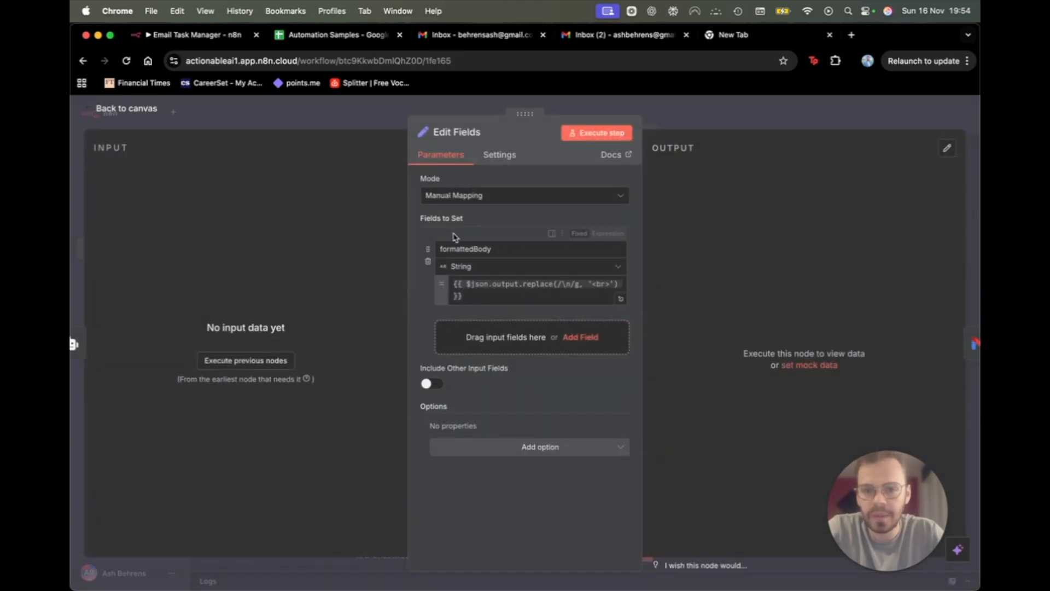
double_click(517, 249)
key(super+c)
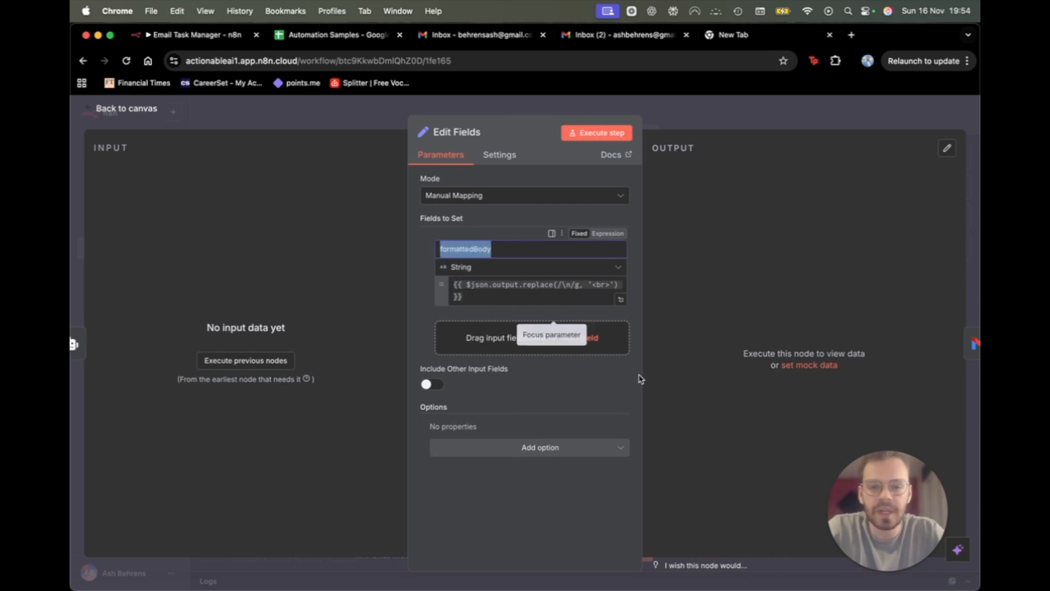
click(723, 103)
double_click(633, 417)
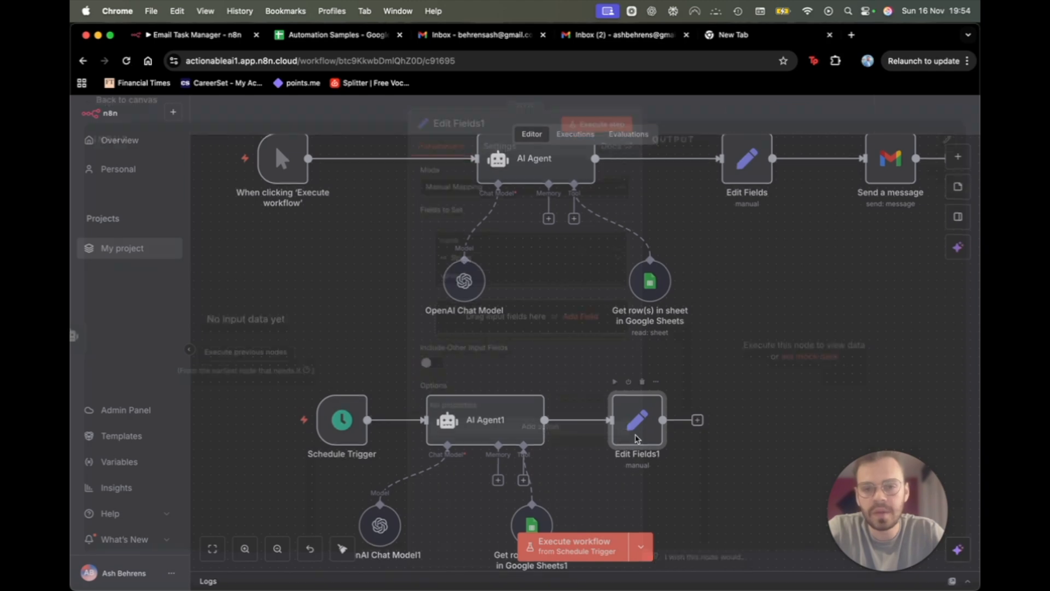
click(466, 249)
key(super+v)
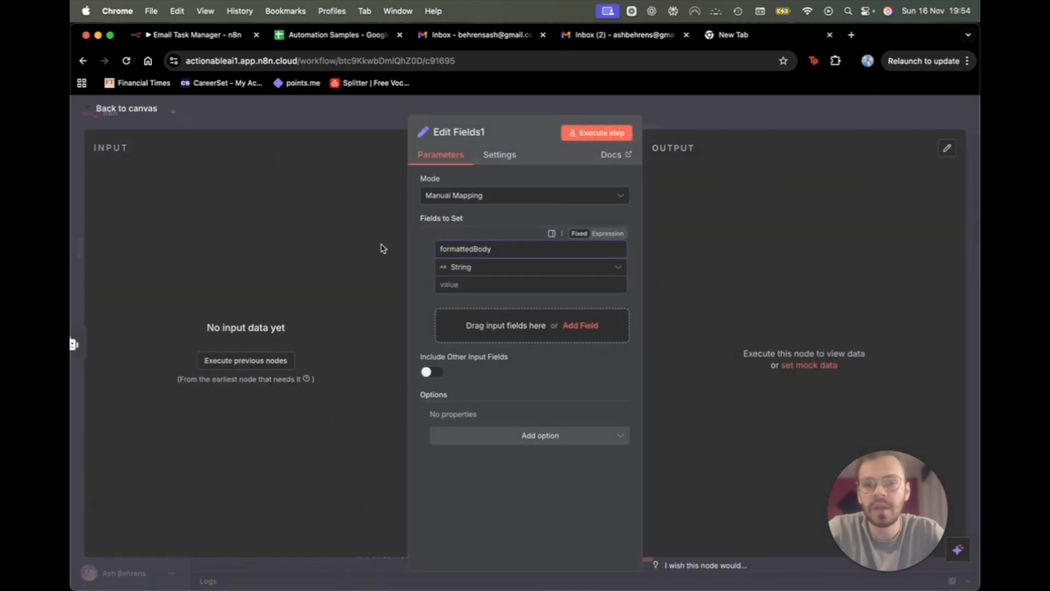
click(870, 106)
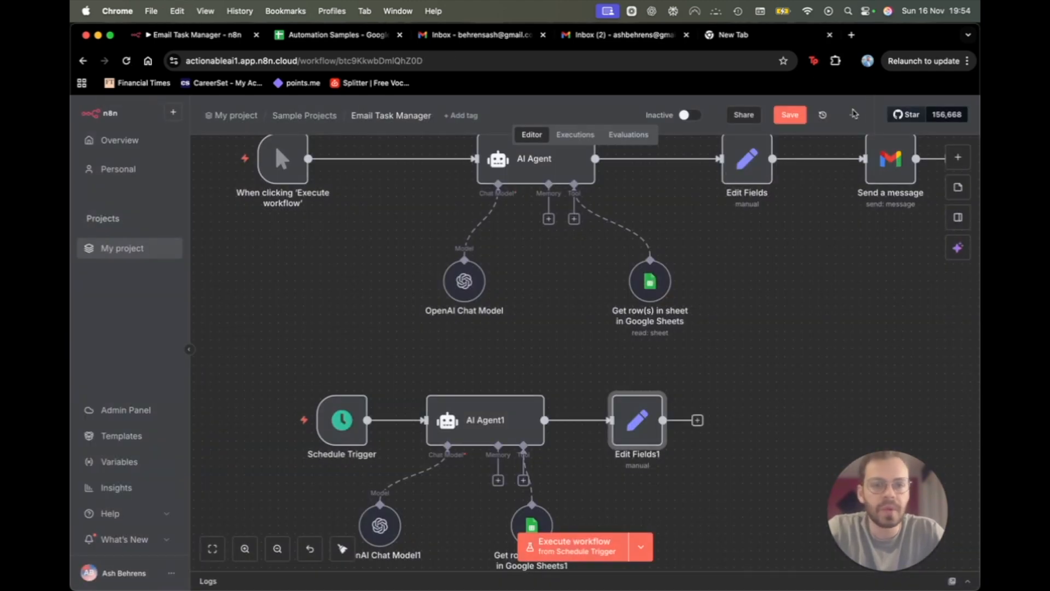
Disconnect the Schedule Trigger and top AI Agent links, rewiring the manual trigger into AI Agent1.
scroll(421, 437, down, 1)
scroll(421, 437, left, 1)
drag(403, 377, 319, 379)
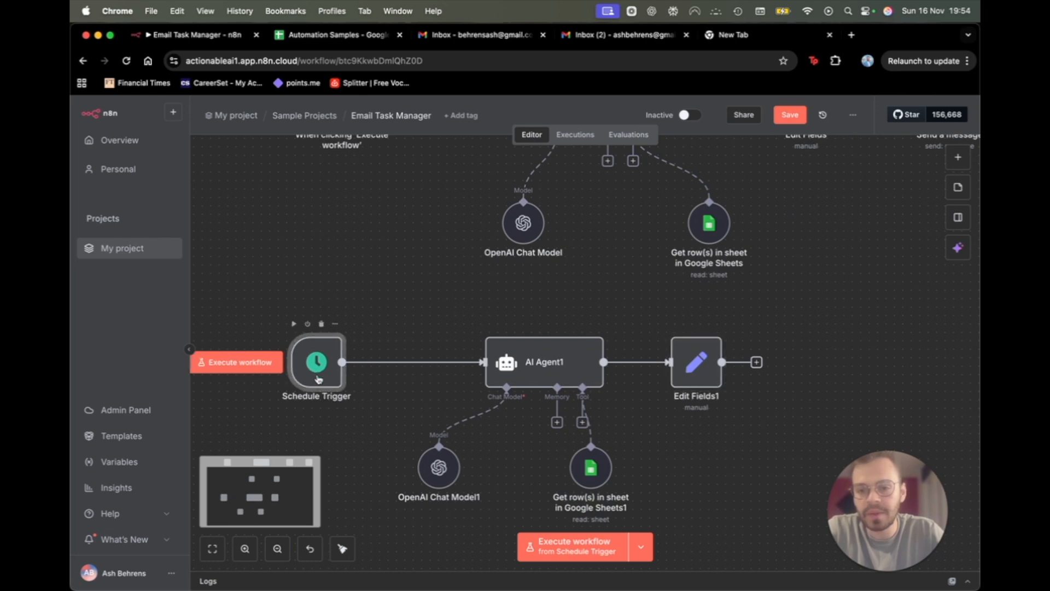
click(427, 361)
scroll(428, 359, up, 1)
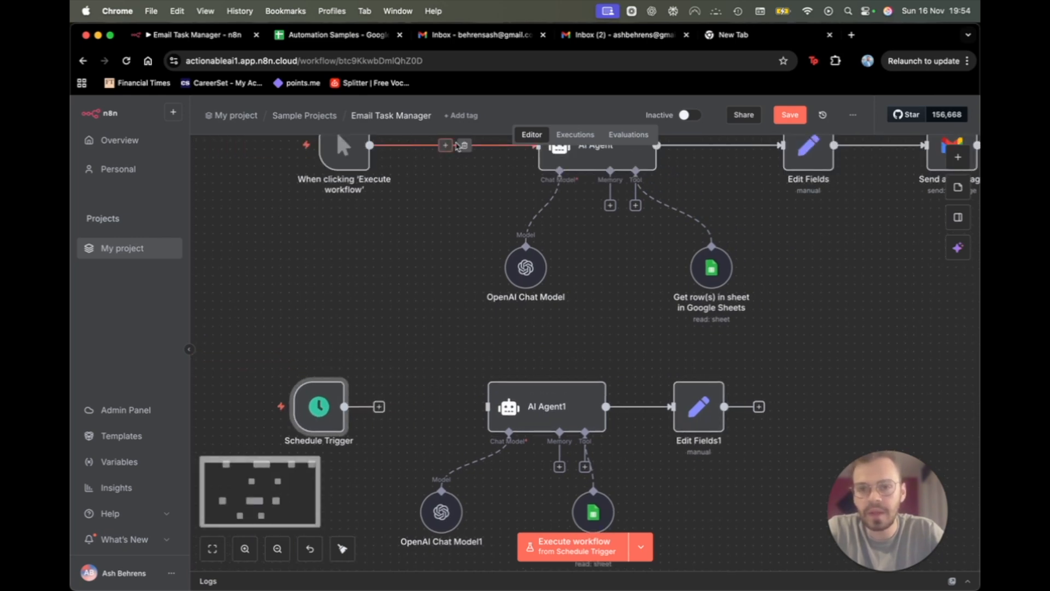
click(463, 145)
drag(344, 148, 492, 420)
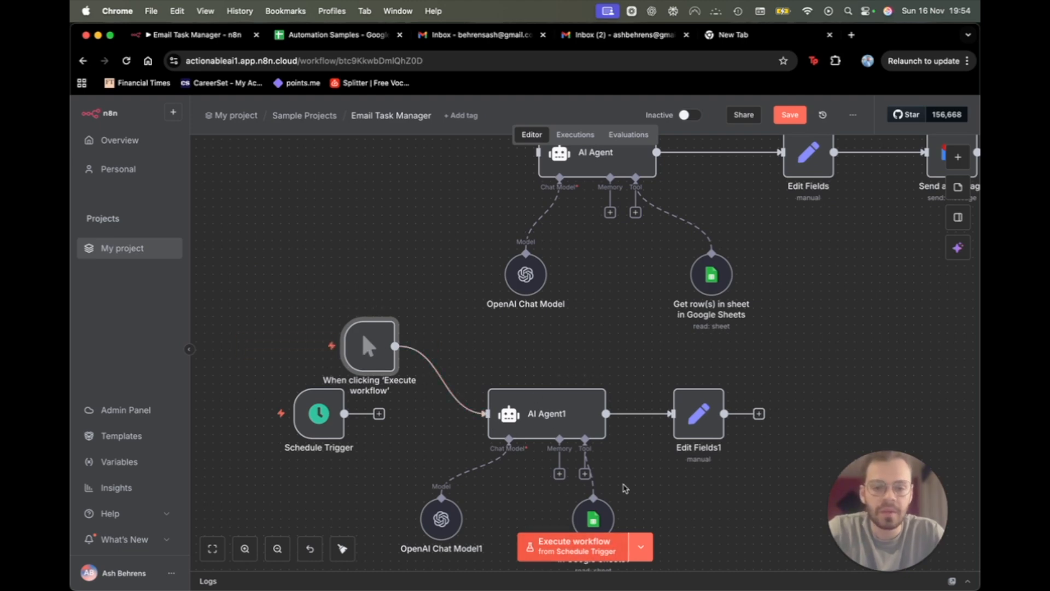
Deactivate the Schedule Trigger and run the workflow from the manual trigger.
click(574, 556)
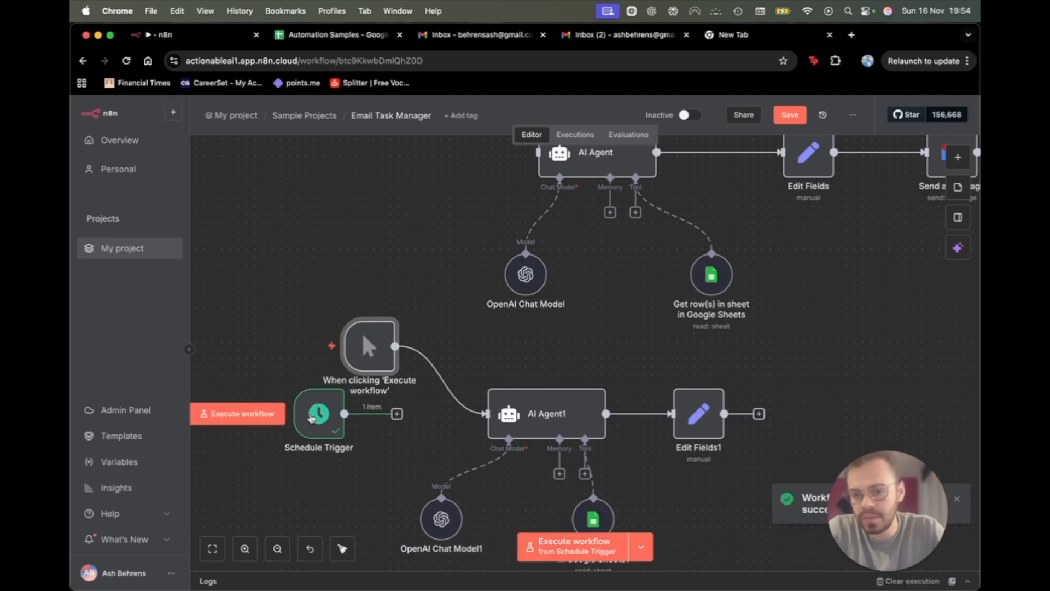
click(311, 376)
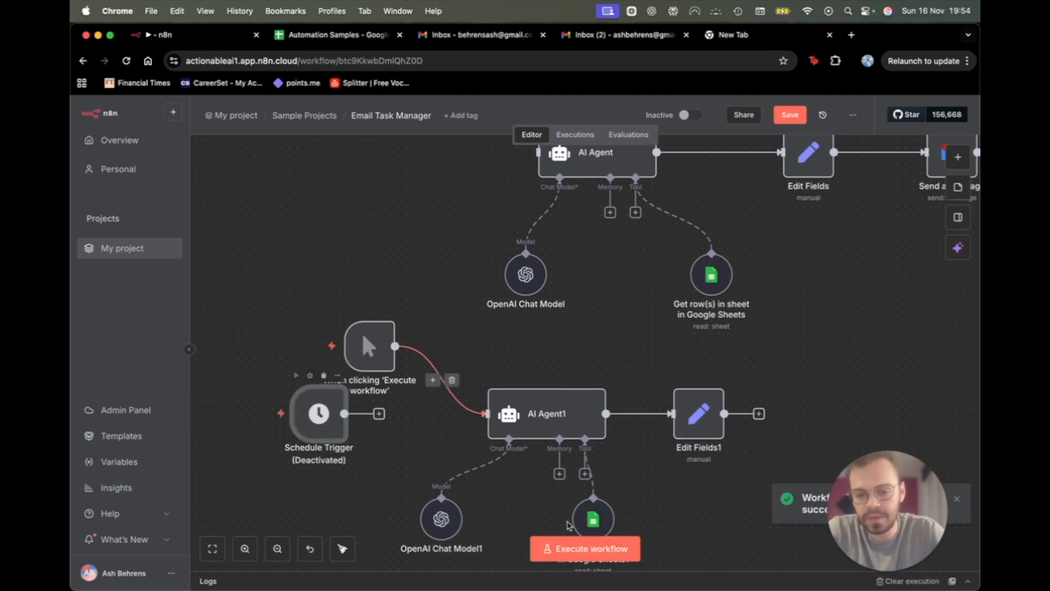
click(574, 549)
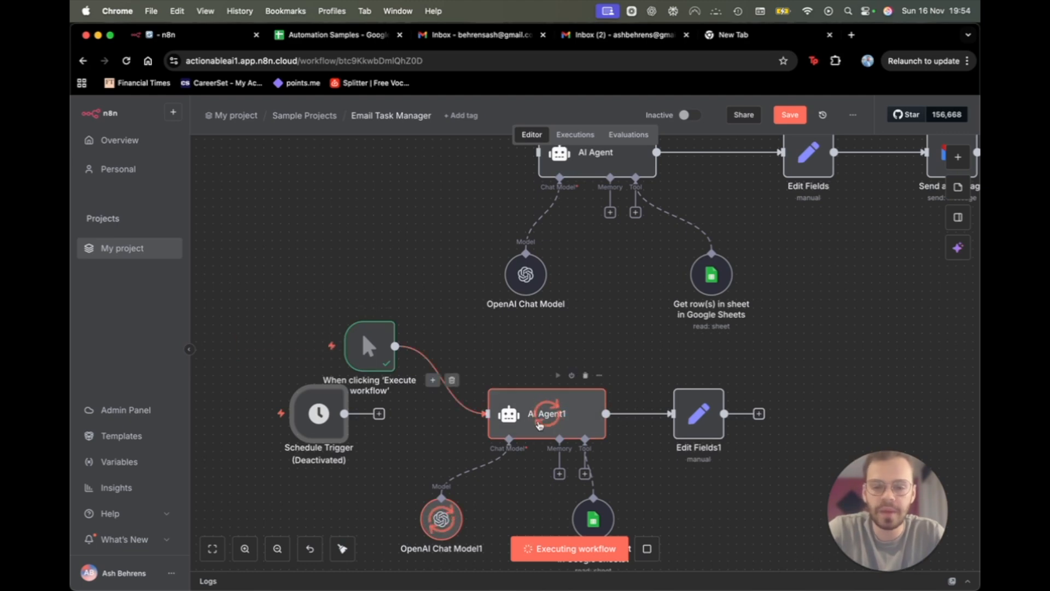
scroll(539, 425, down, 2)
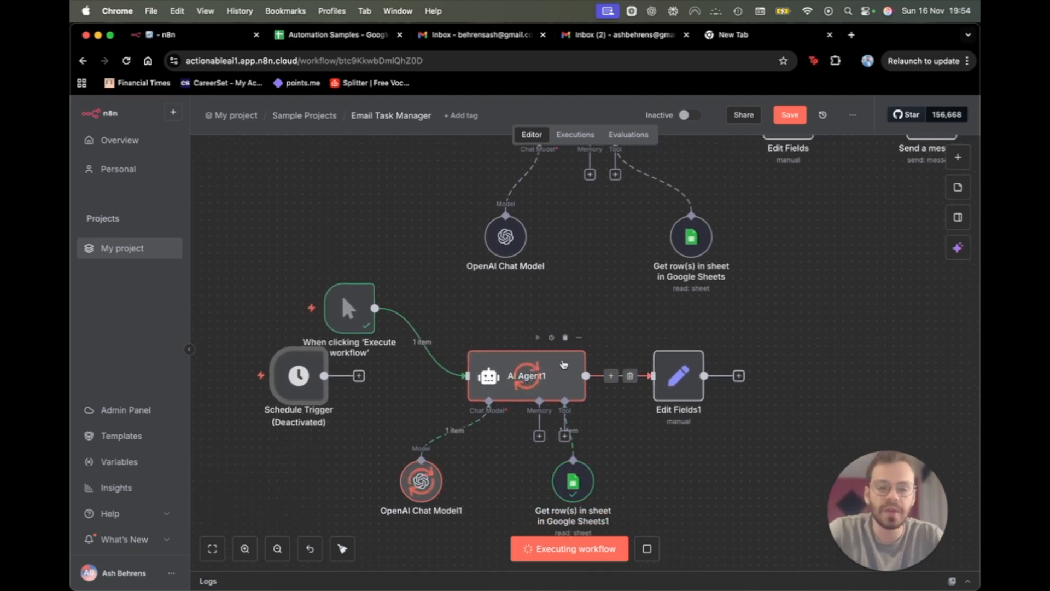
Check AI Agent1's output and map it into Edit Fields1's formattedBody value.
double_click(564, 364)
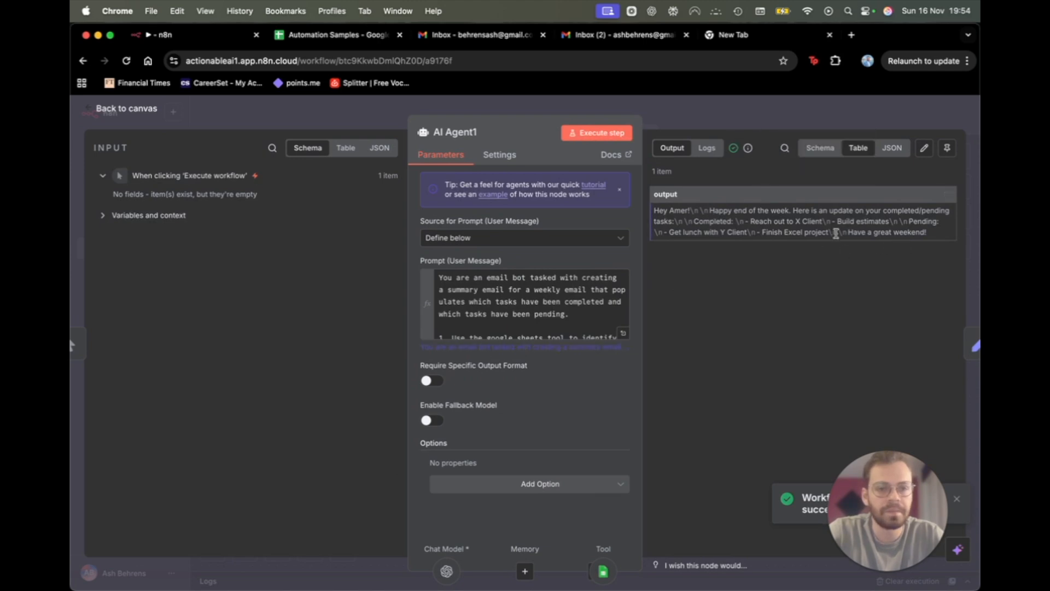
key(Escape)
double_click(678, 369)
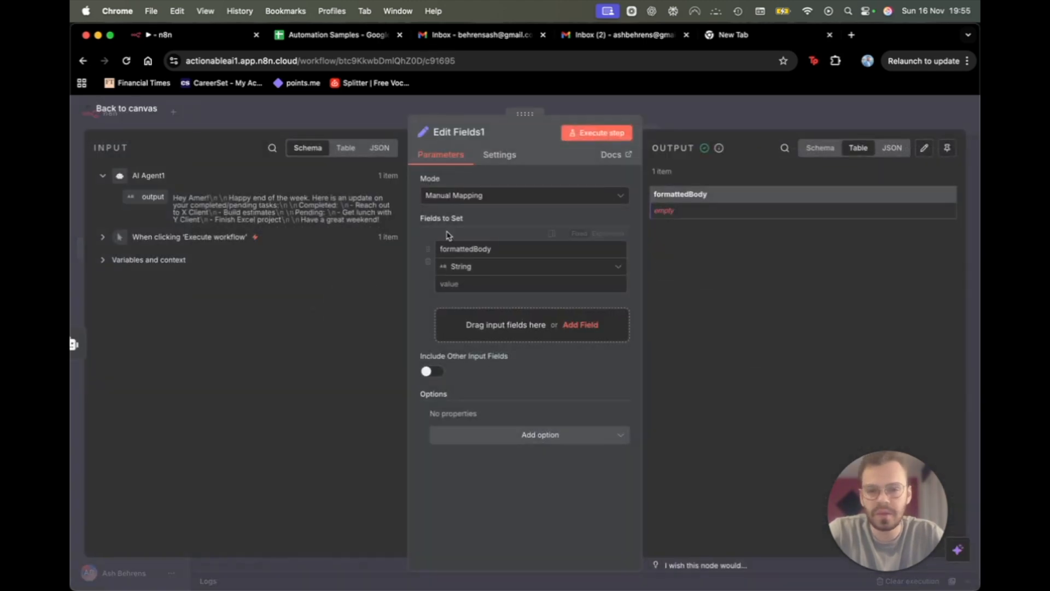
drag(146, 196, 486, 286)
key(Escape)
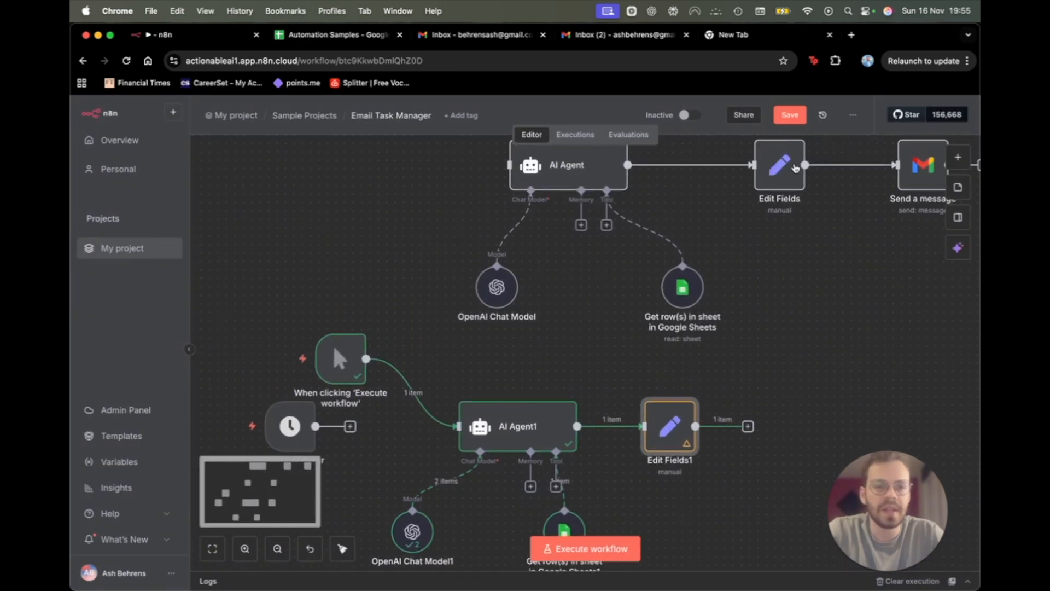
Replace the value with {{ $json.output.replace(/\n/g, '<br>') }} from the top node and test it.
double_click(795, 168)
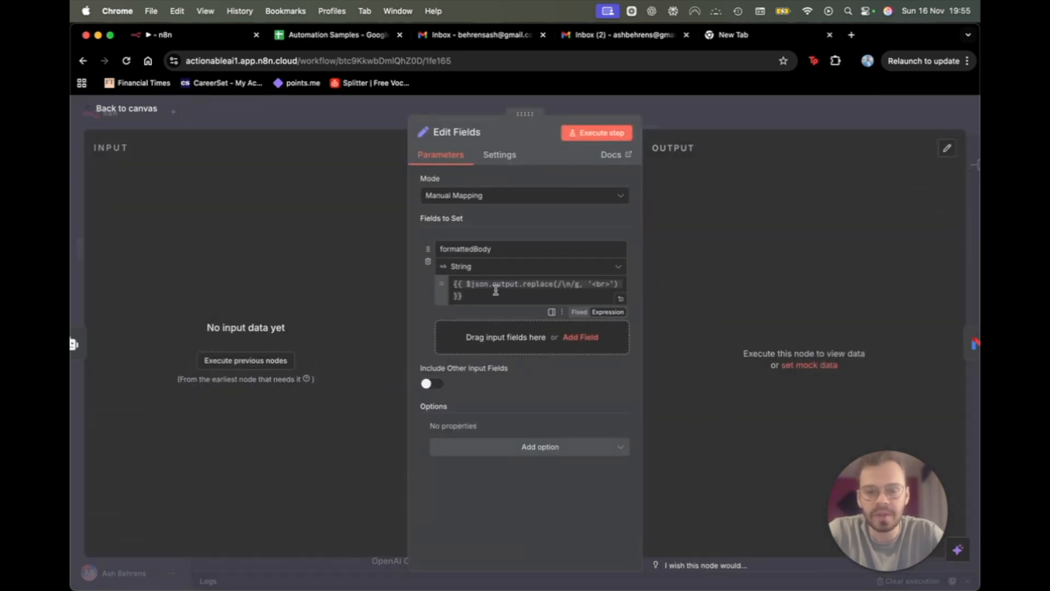
drag(506, 304, 432, 280)
key(super+c)
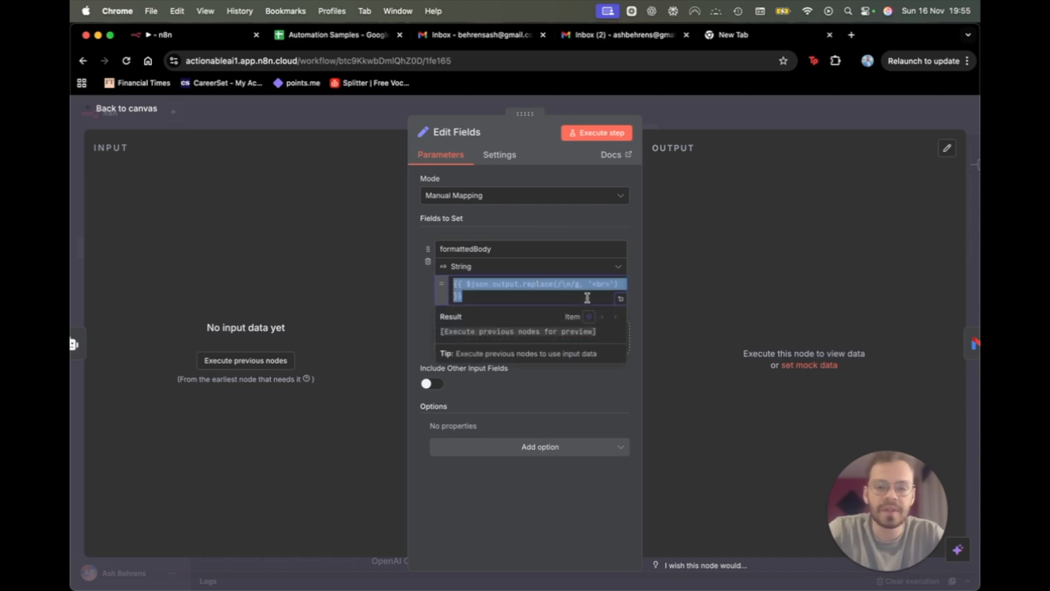
click(690, 115)
double_click(671, 436)
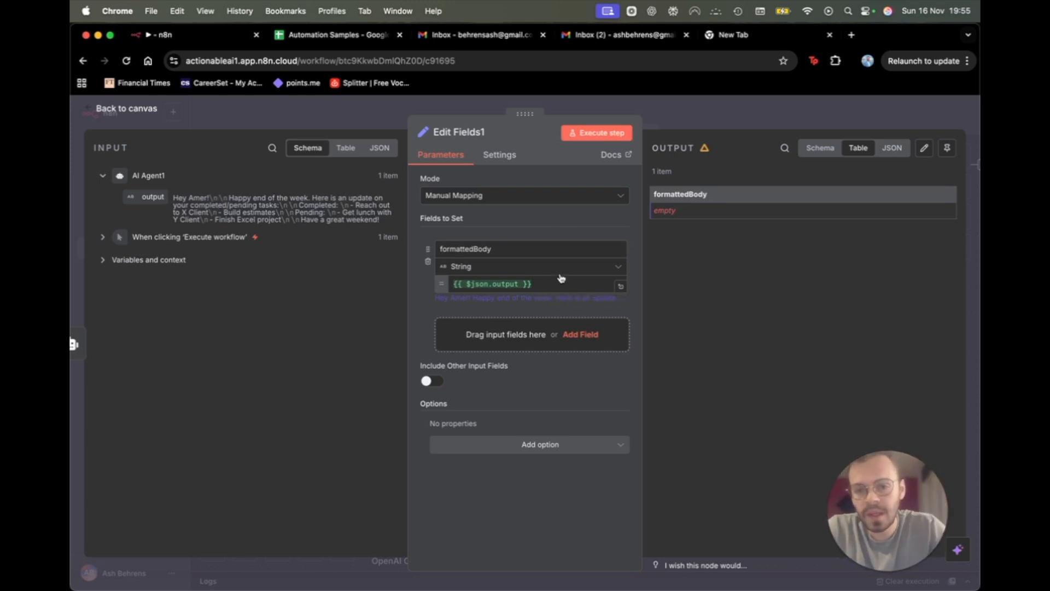
drag(556, 284, 351, 274)
key(super+v)
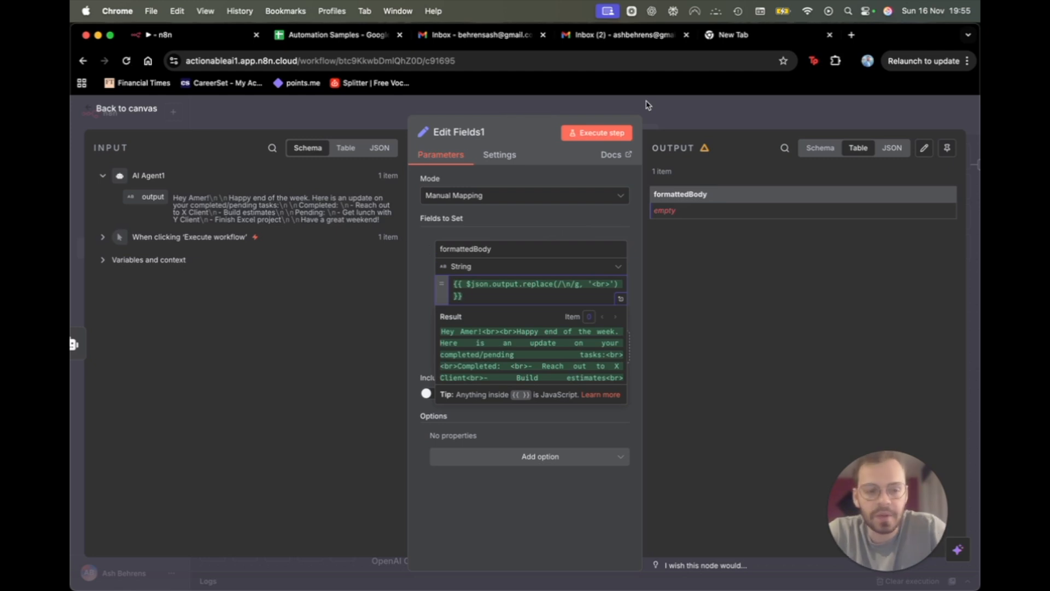
click(587, 134)
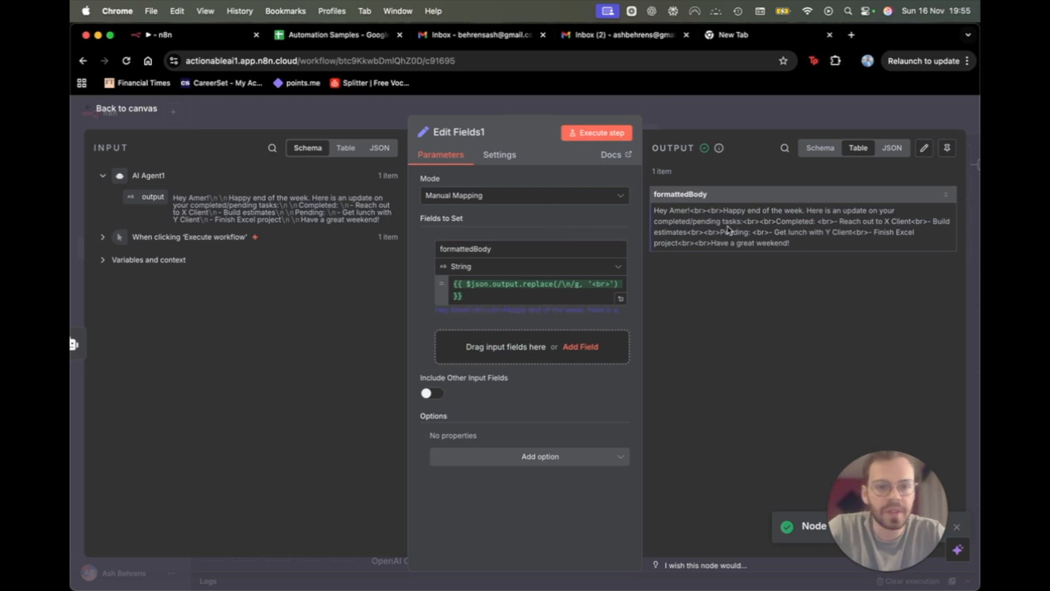
key(Escape)
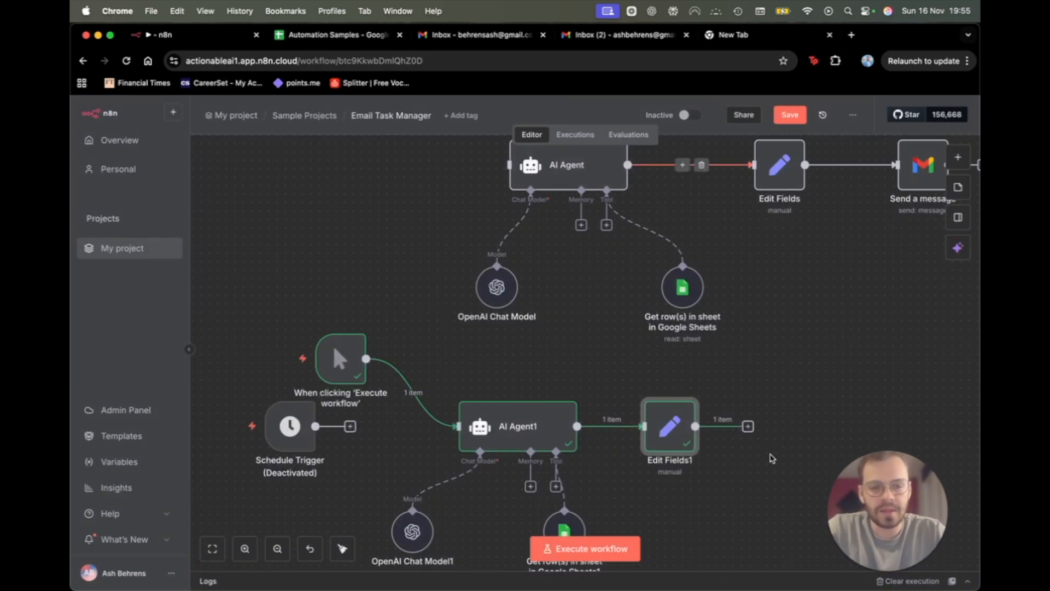
Try adding a Gmail 'Get a message' step after Edit Fields1, then discard it.
click(748, 426)
text(gmail)
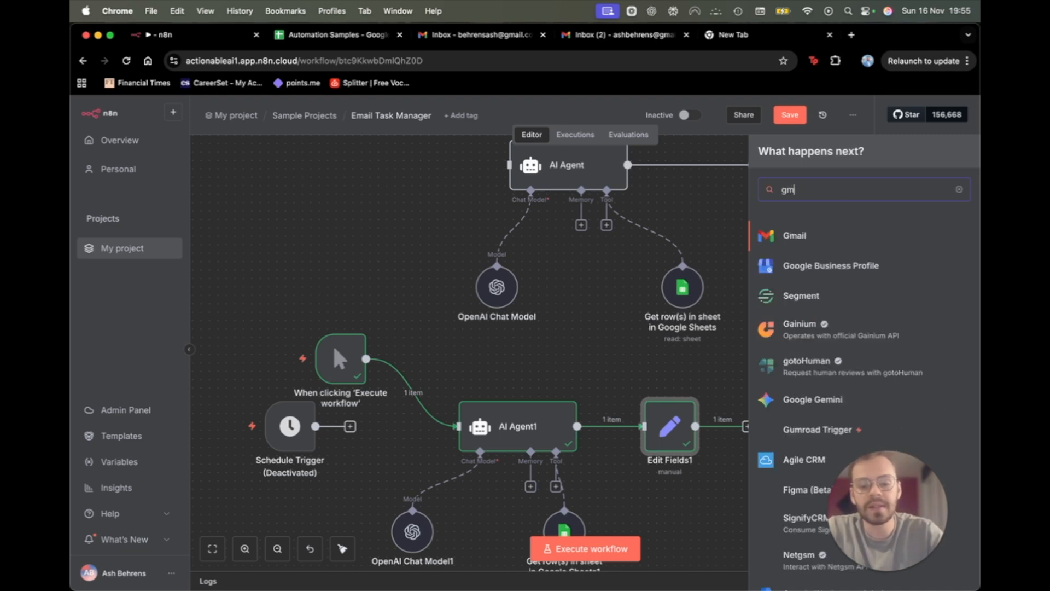
click(797, 236)
scroll(832, 326, down, 3)
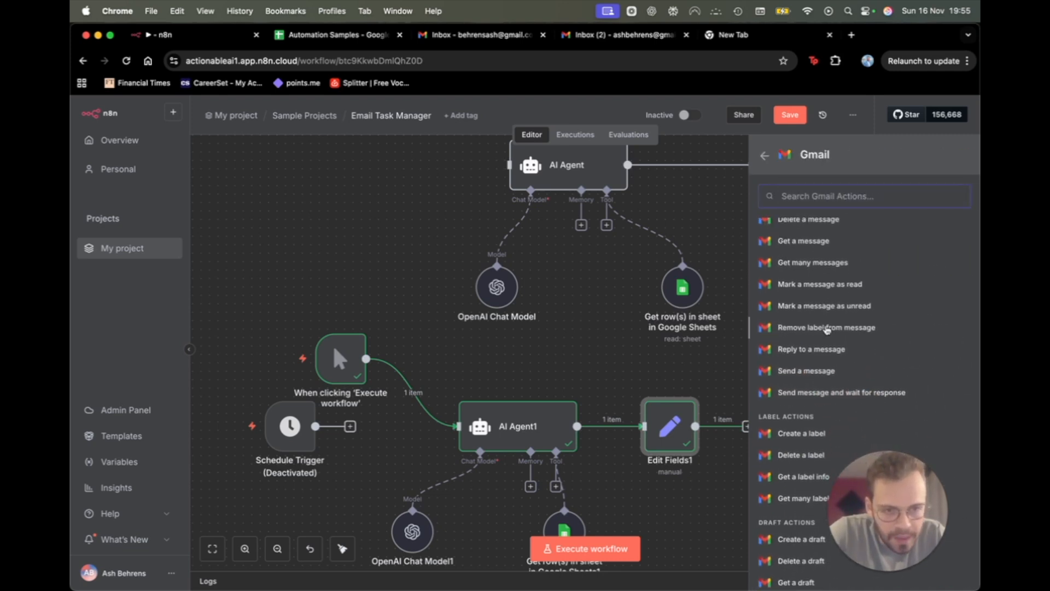
scroll(815, 312, up, 2)
scroll(808, 291, down, 3)
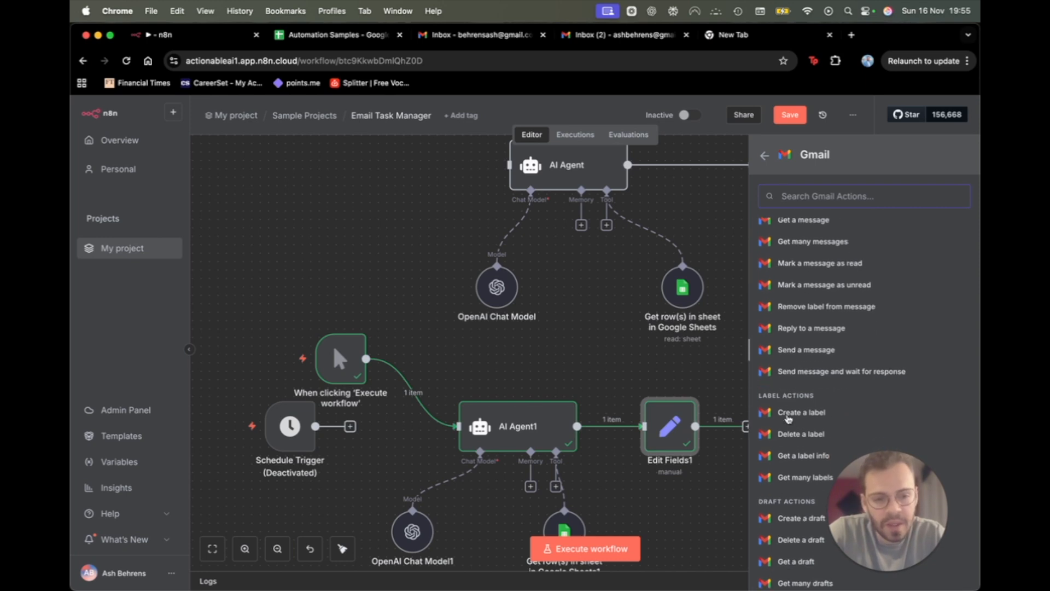
scroll(799, 487, down, 3)
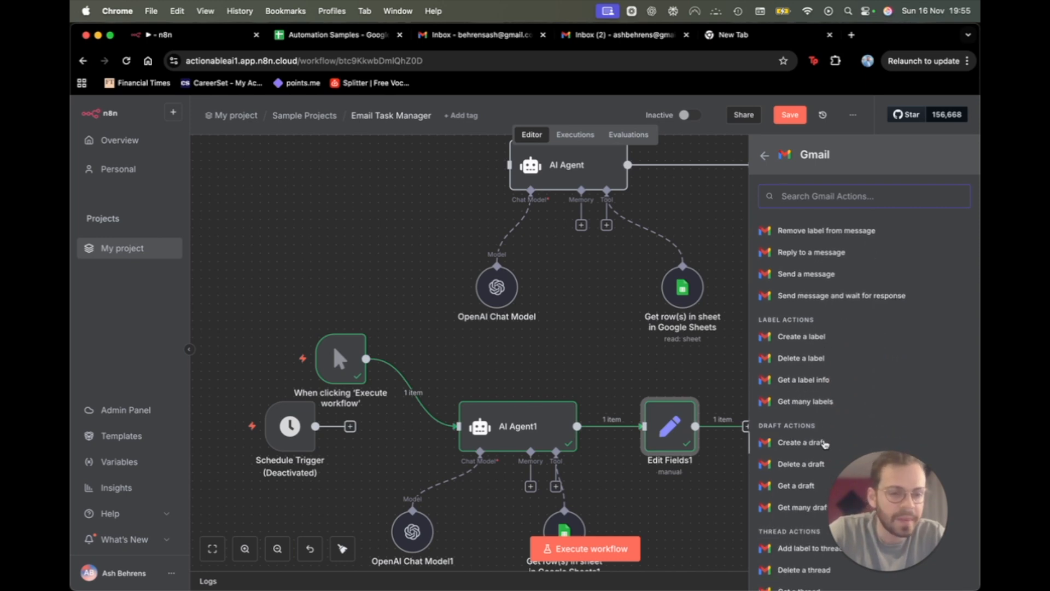
scroll(822, 439, up, 6)
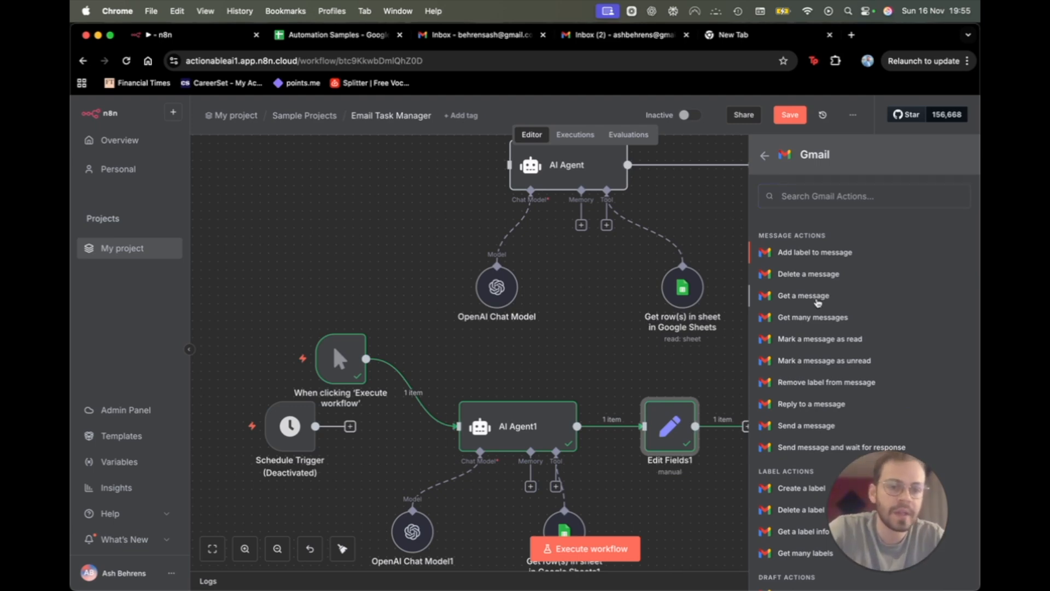
click(818, 305)
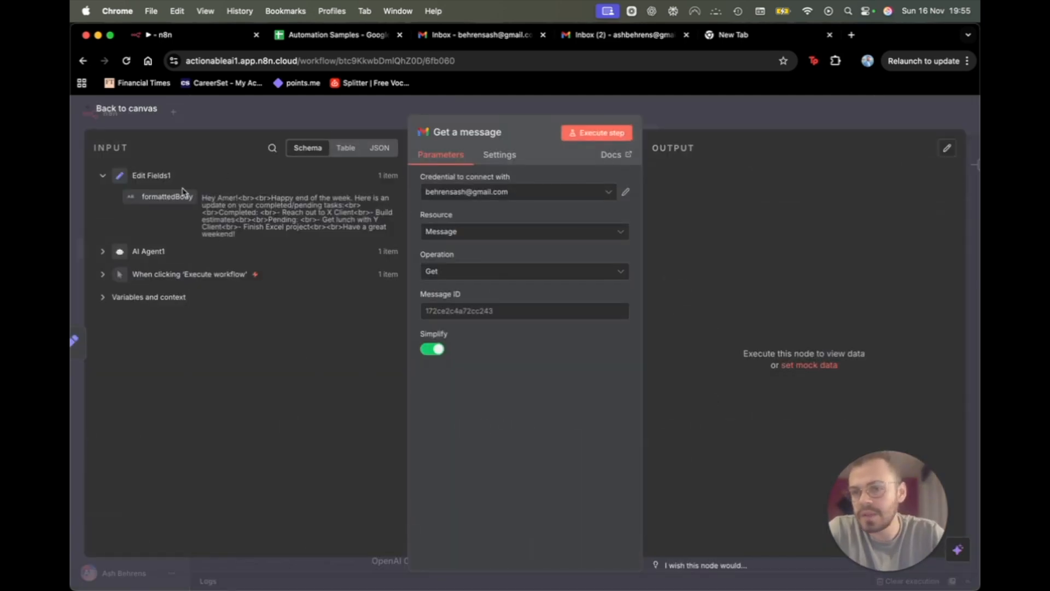
drag(183, 196, 204, 198)
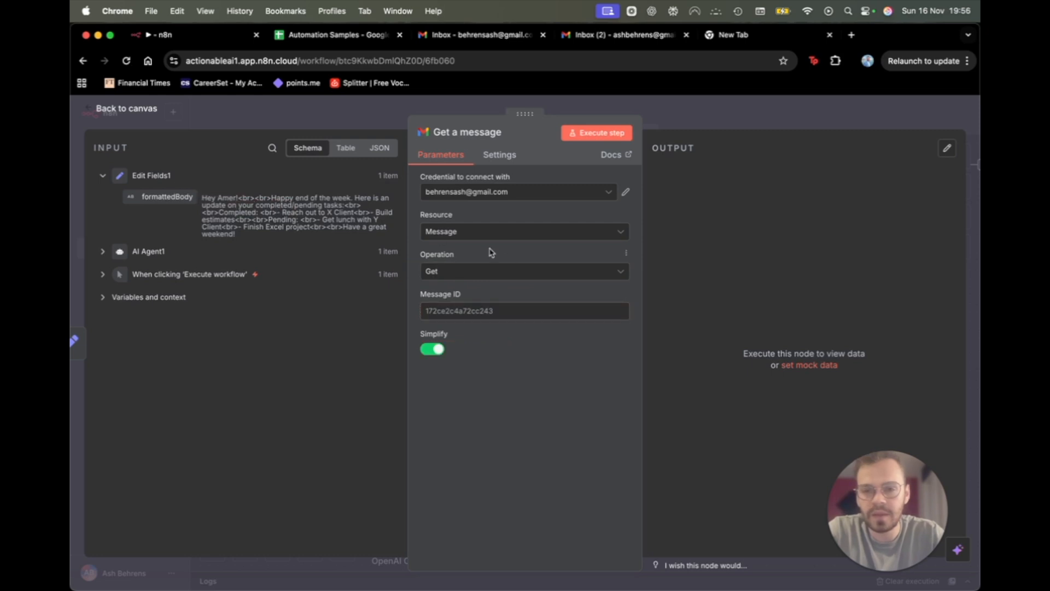
key(Escape)
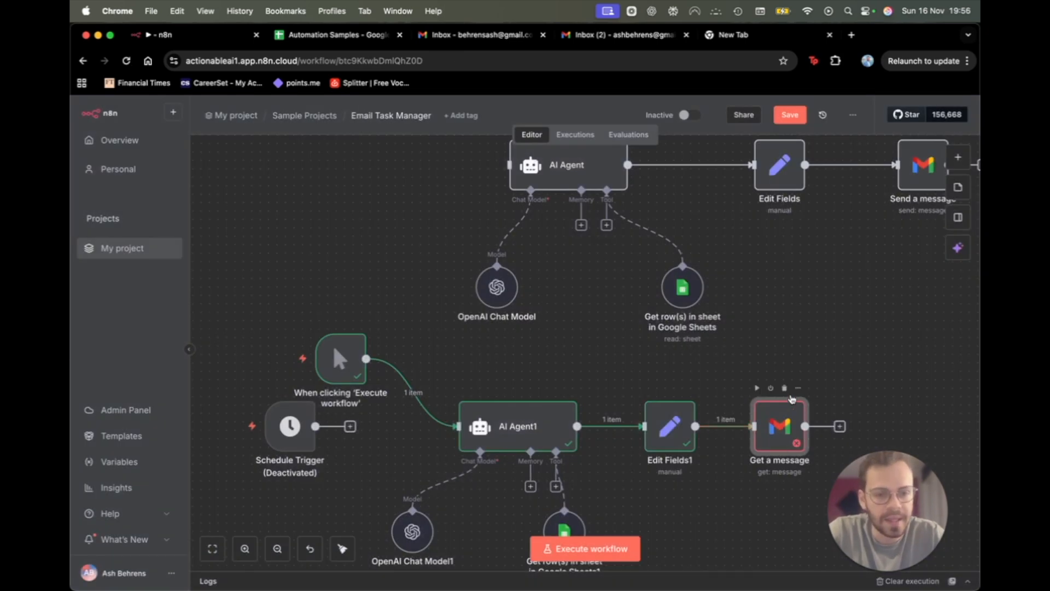
Add a Gmail 'Send a message' step after Edit Fields1.
click(735, 426)
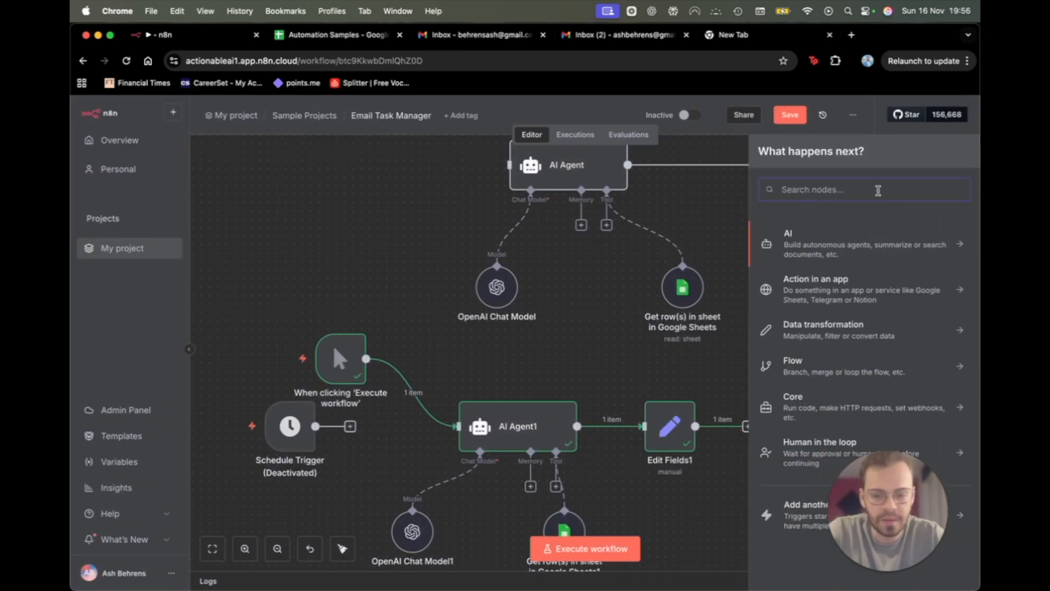
text(gmail)
key(Return)
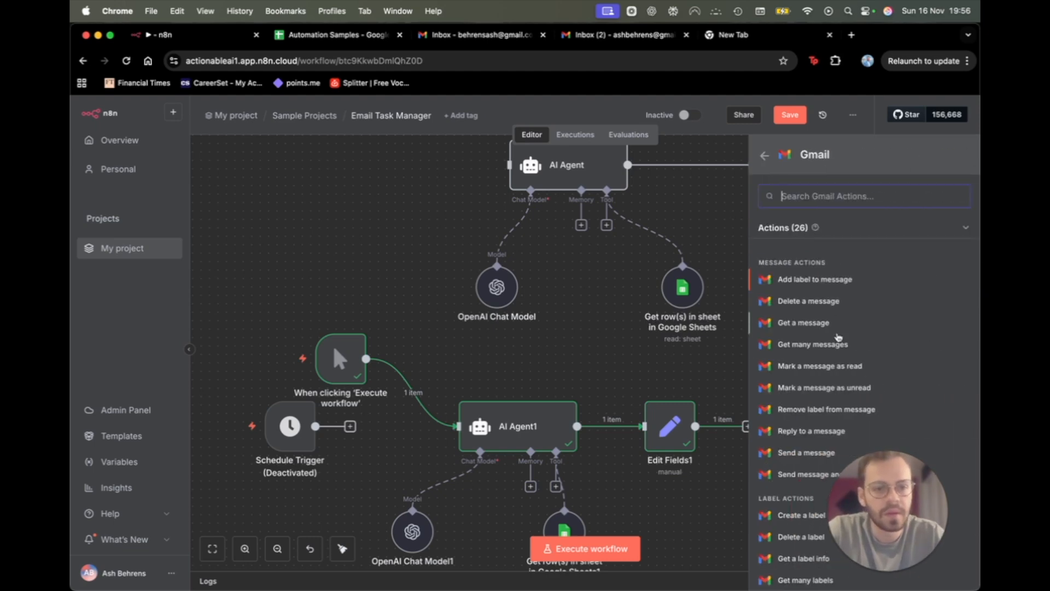
scroll(798, 457, down, 2)
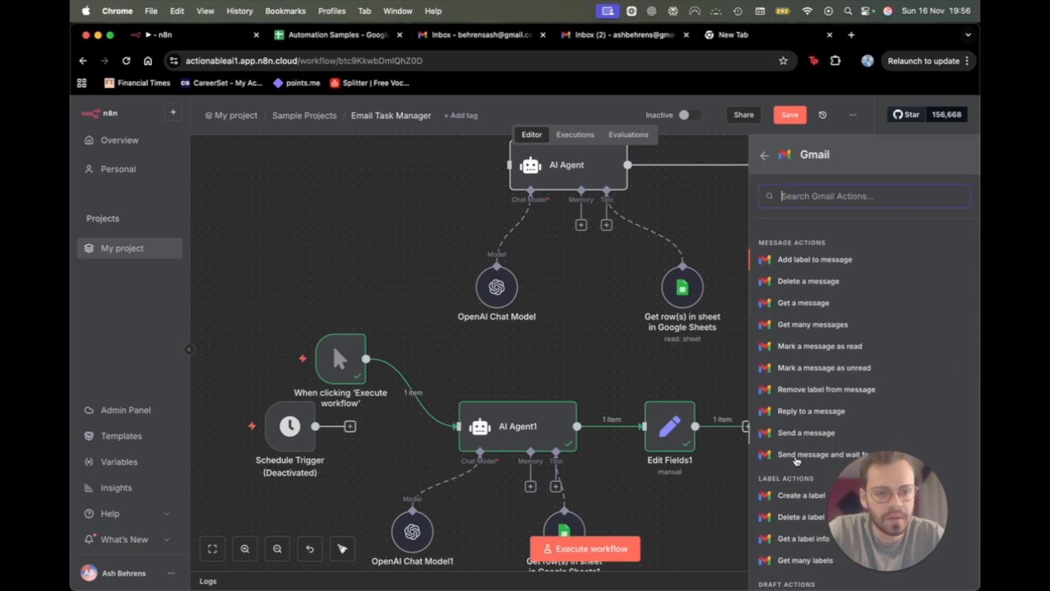
click(794, 407)
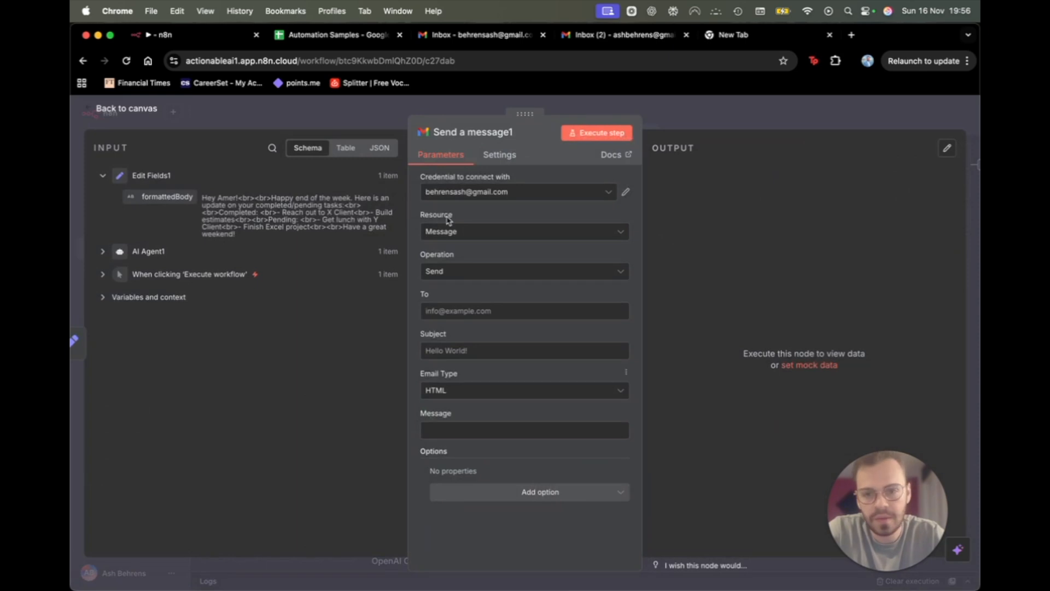
Send to your own address with subject 'Weekly Task Manager' and formattedBody as the HTML message.
click(487, 310)
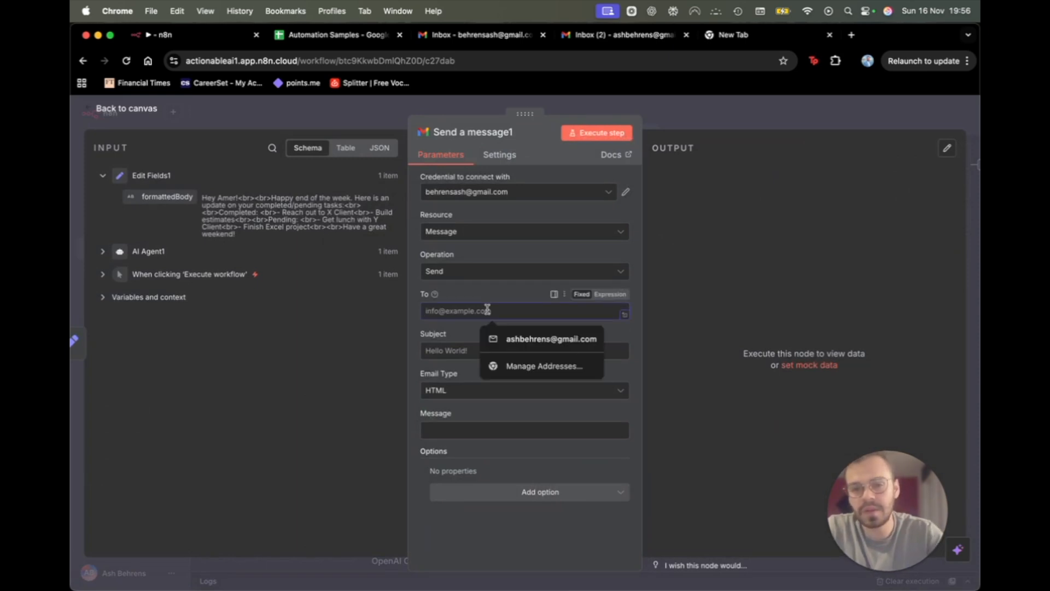
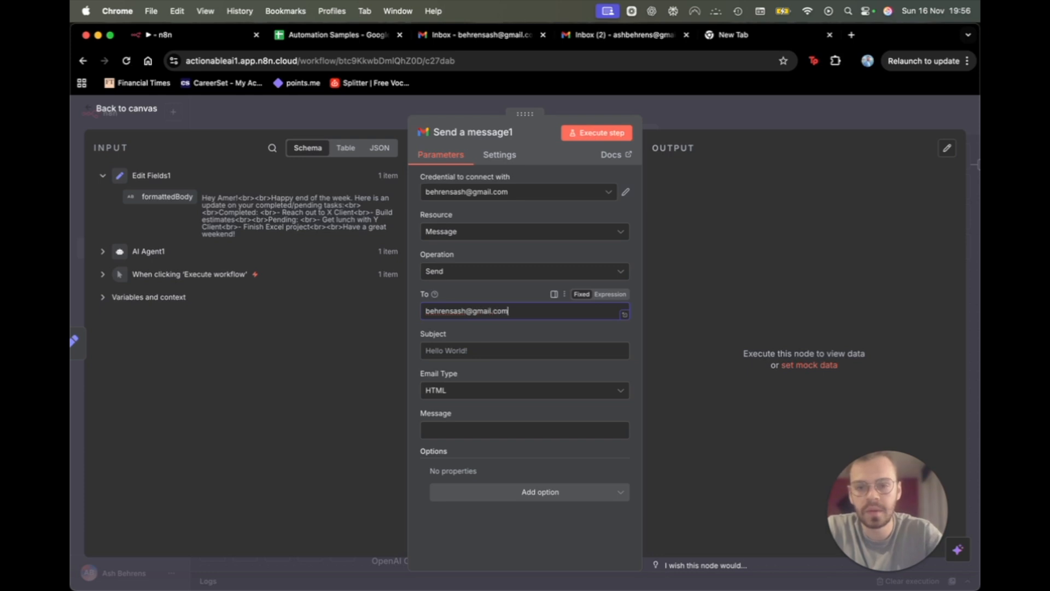
click(495, 352)
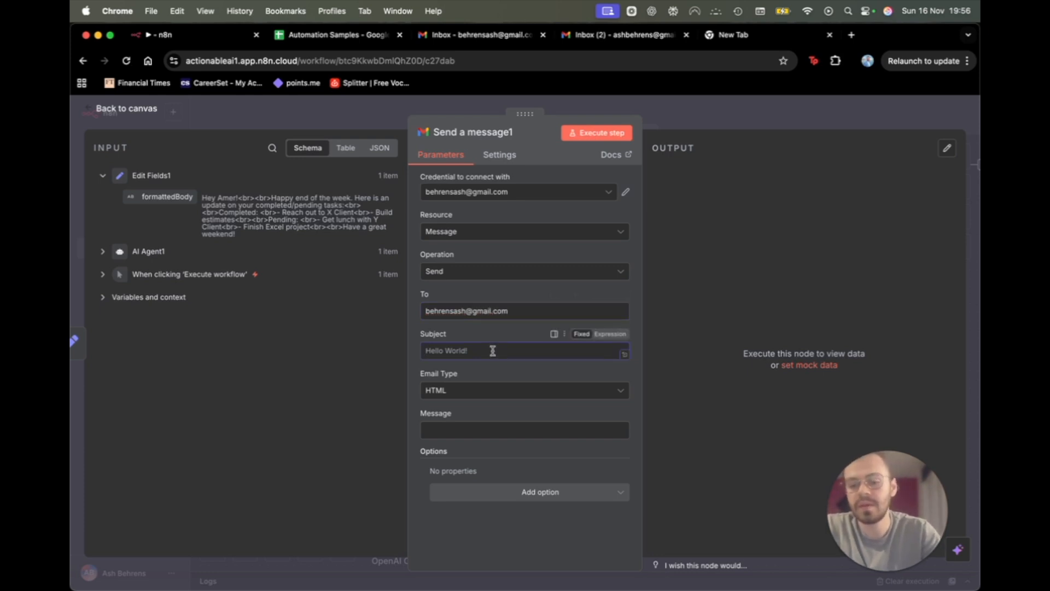
text(Task Manager)
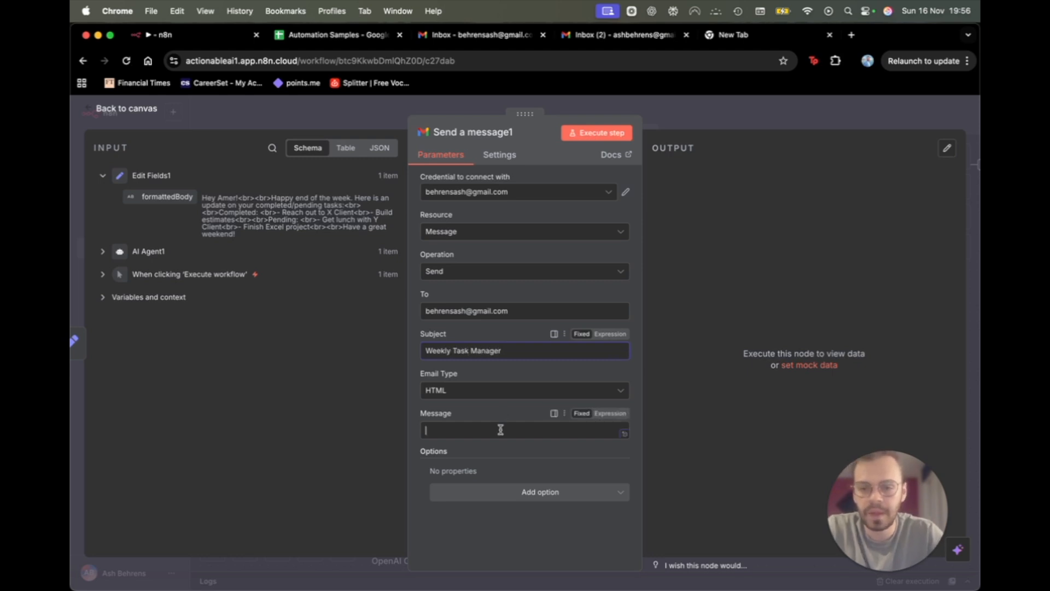
click(499, 430)
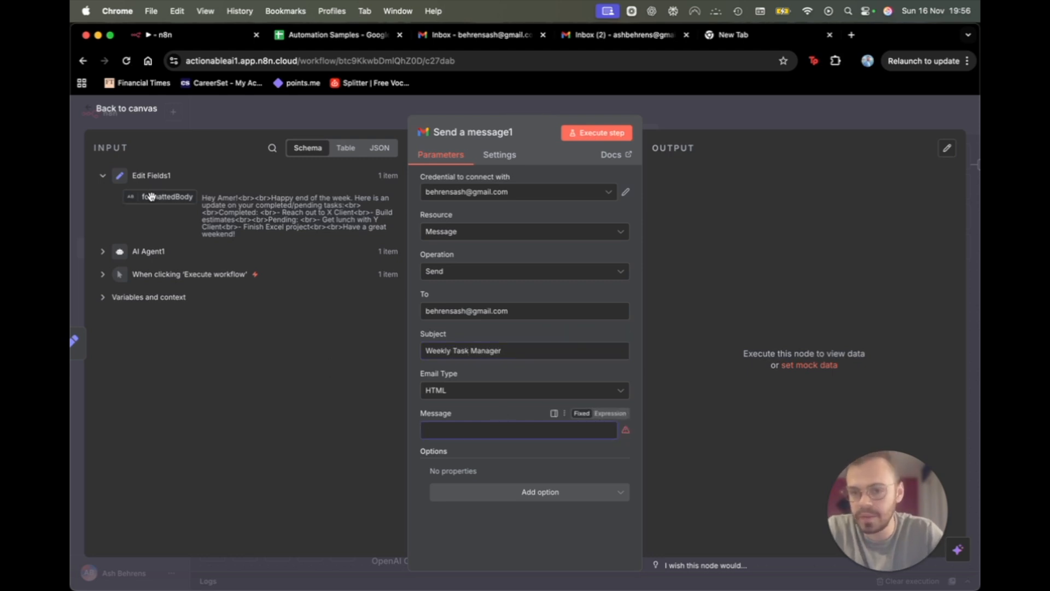
drag(151, 196, 490, 433)
click(477, 393)
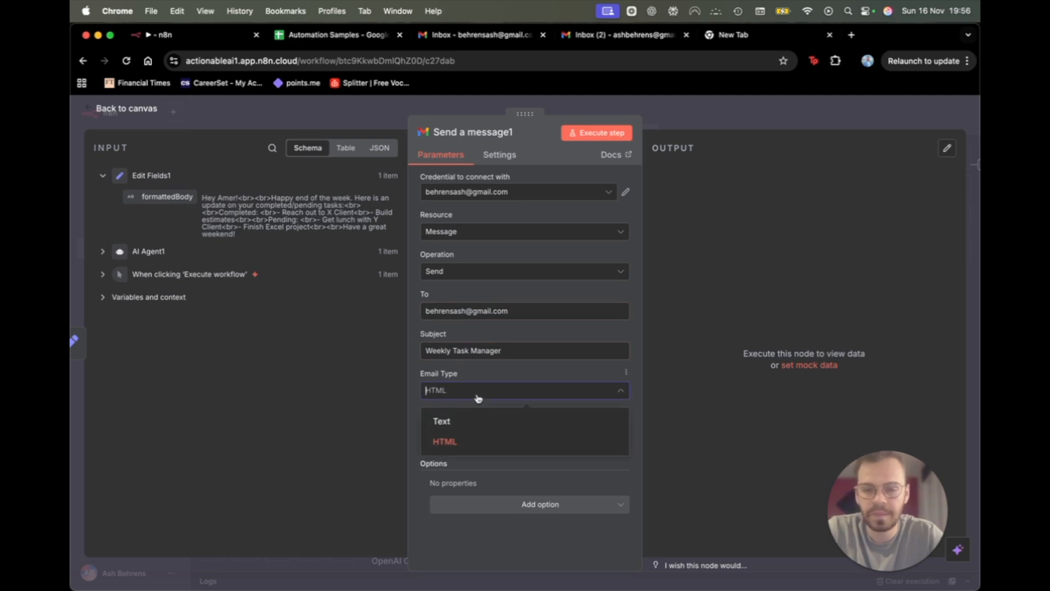
click(476, 392)
click(454, 391)
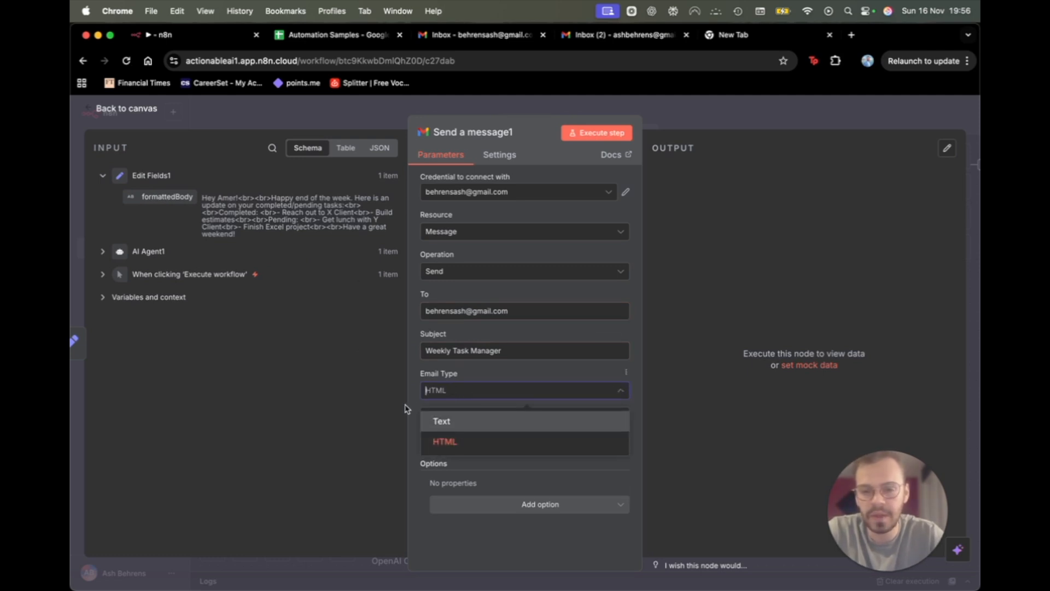
click(471, 389)
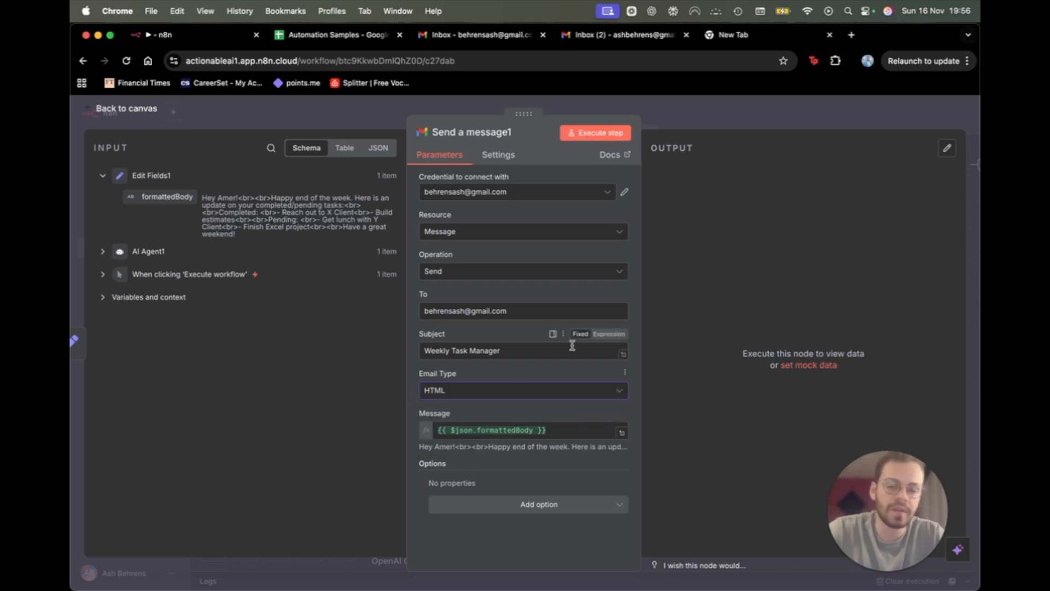
Execute the whole workflow from the canvas and switch to the Gmail inbox.
click(763, 104)
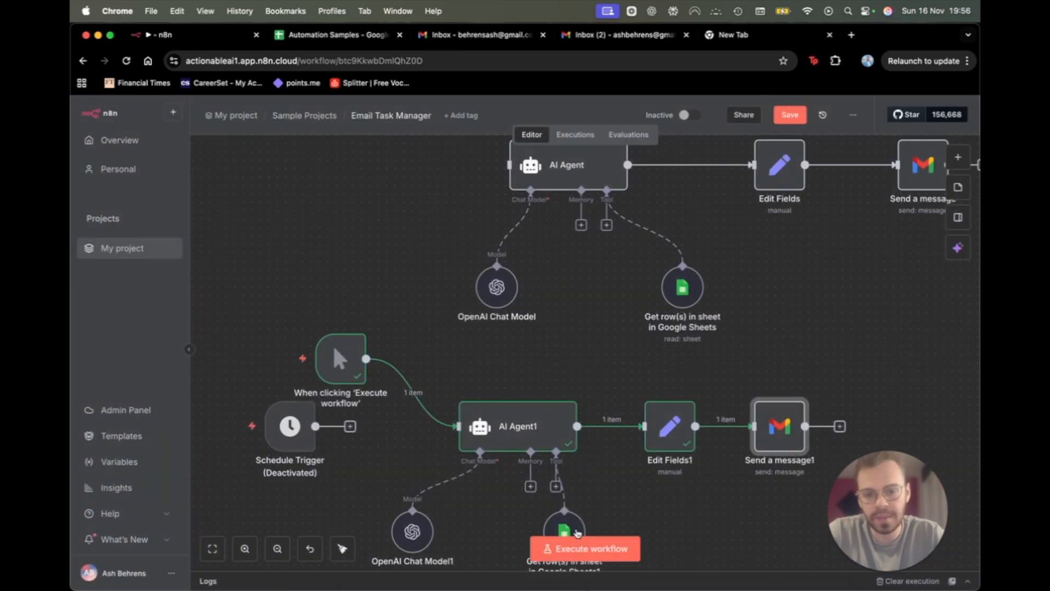
click(571, 548)
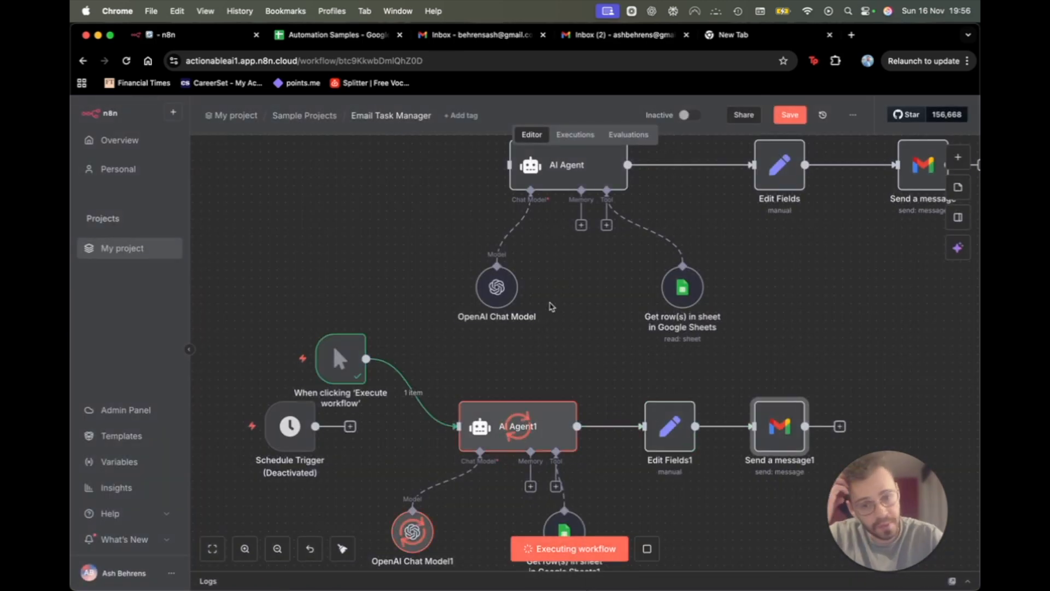
scroll(551, 306, down, 2)
scroll(551, 307, down, 2)
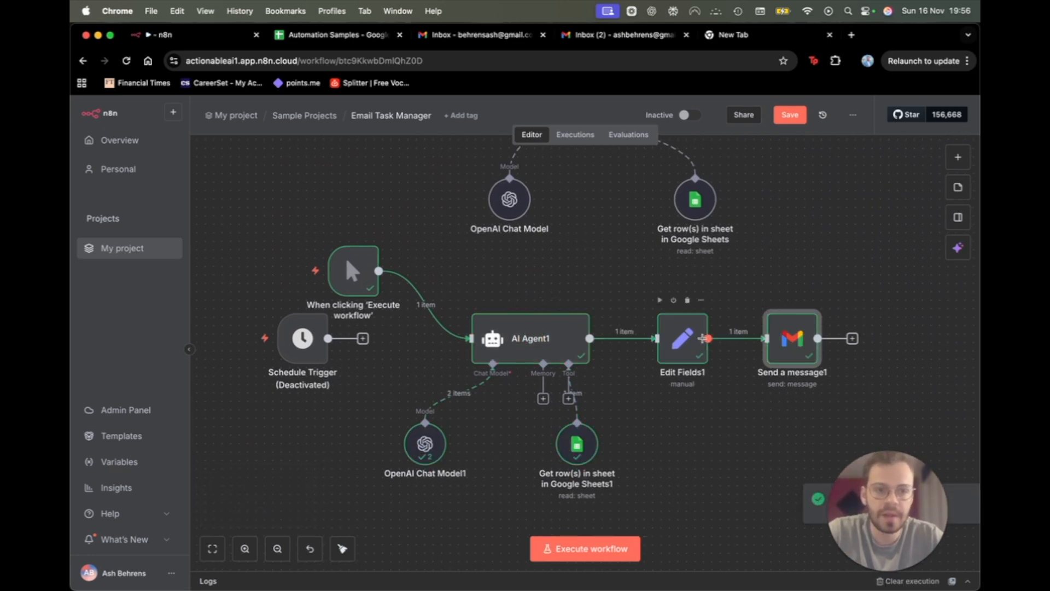
click(467, 36)
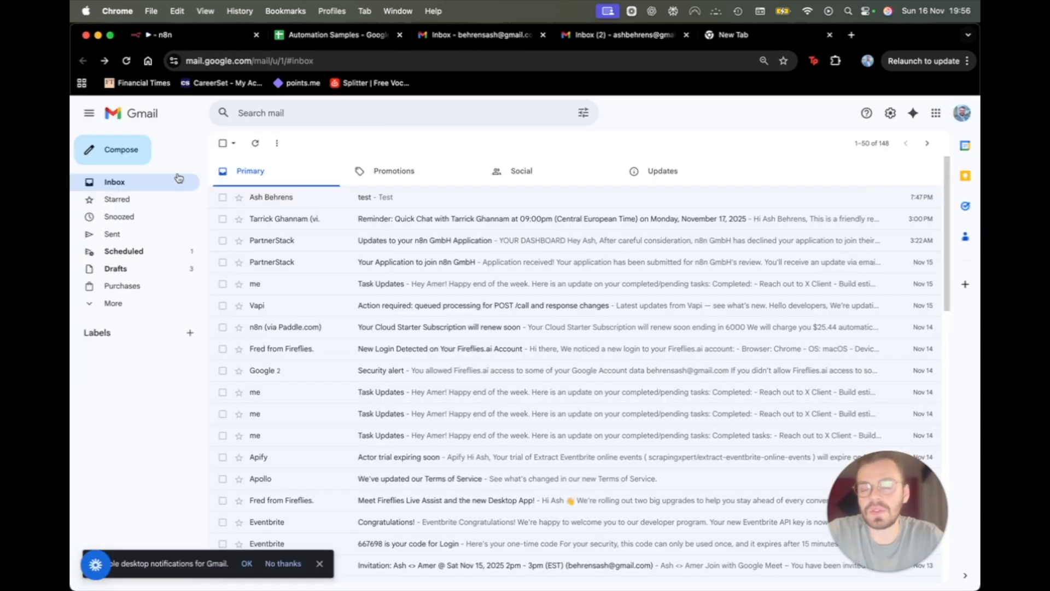
Open the new Weekly Task Manager email and review its completed tasks, pending tasks and n8n footer.
click(126, 64)
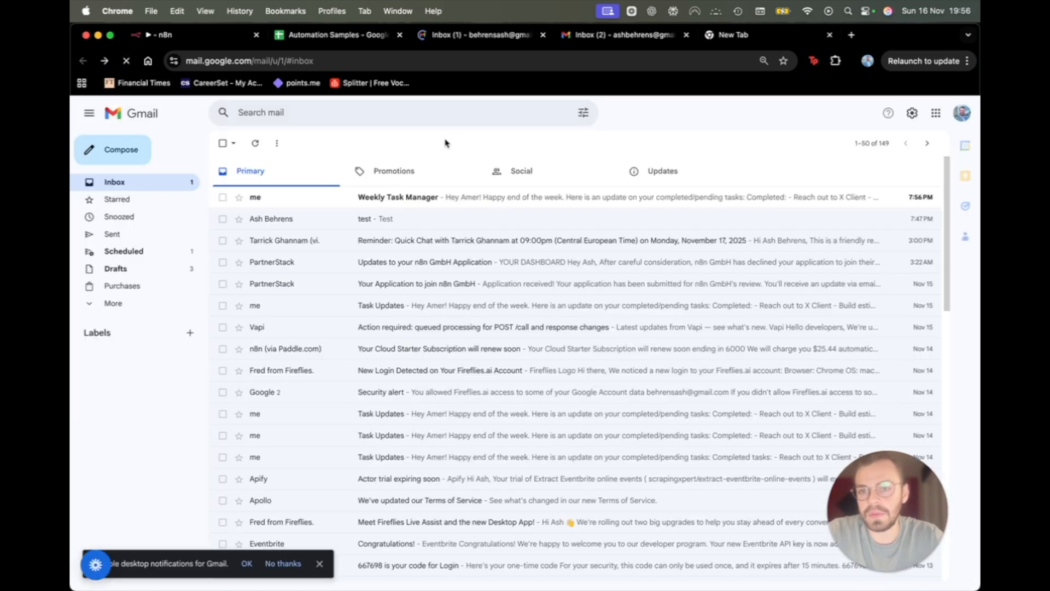
click(295, 203)
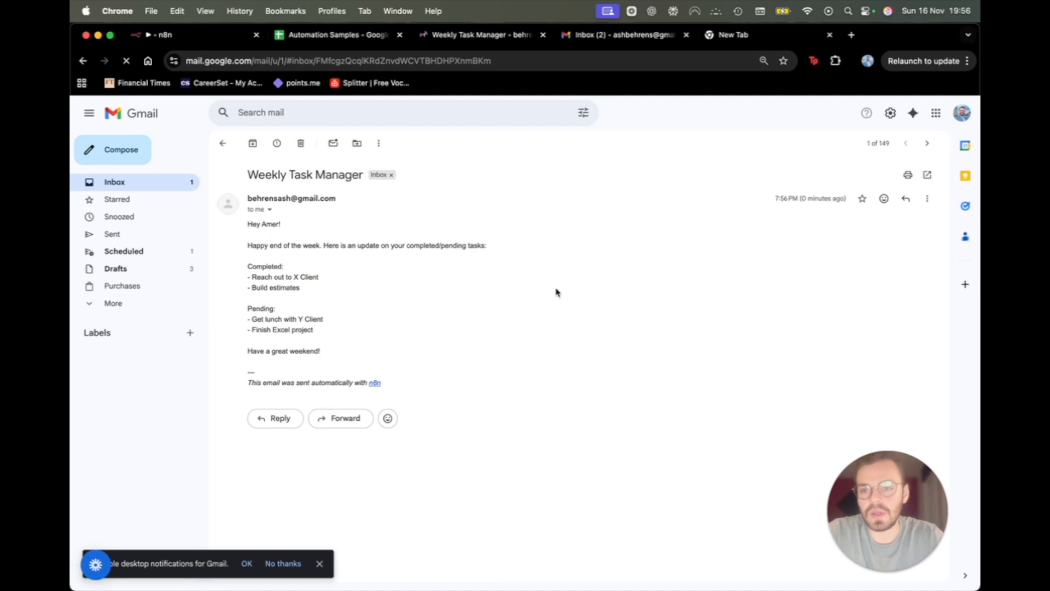
drag(248, 265, 301, 289)
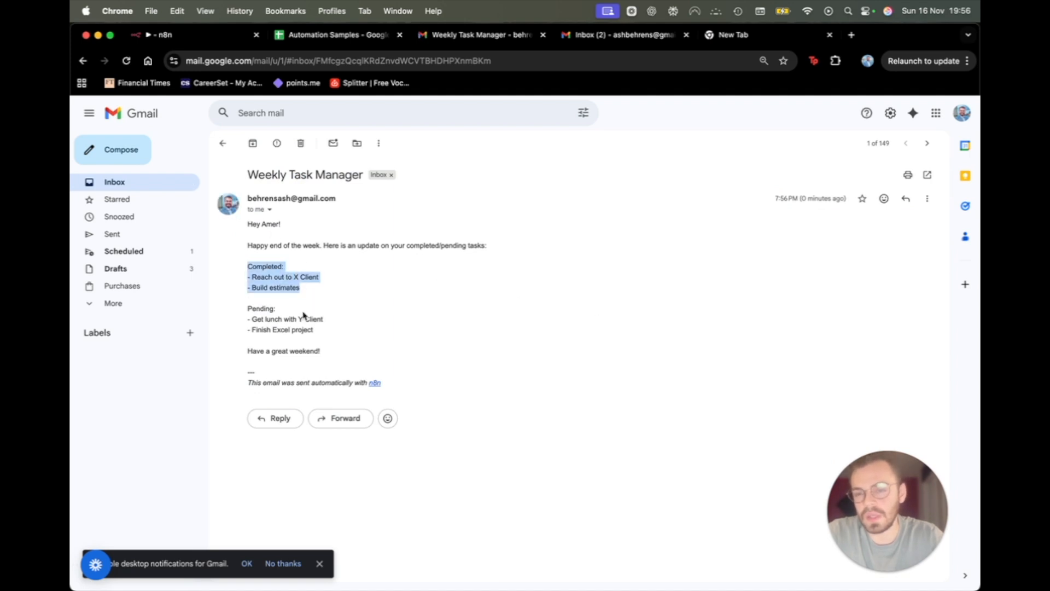
drag(246, 307, 338, 346)
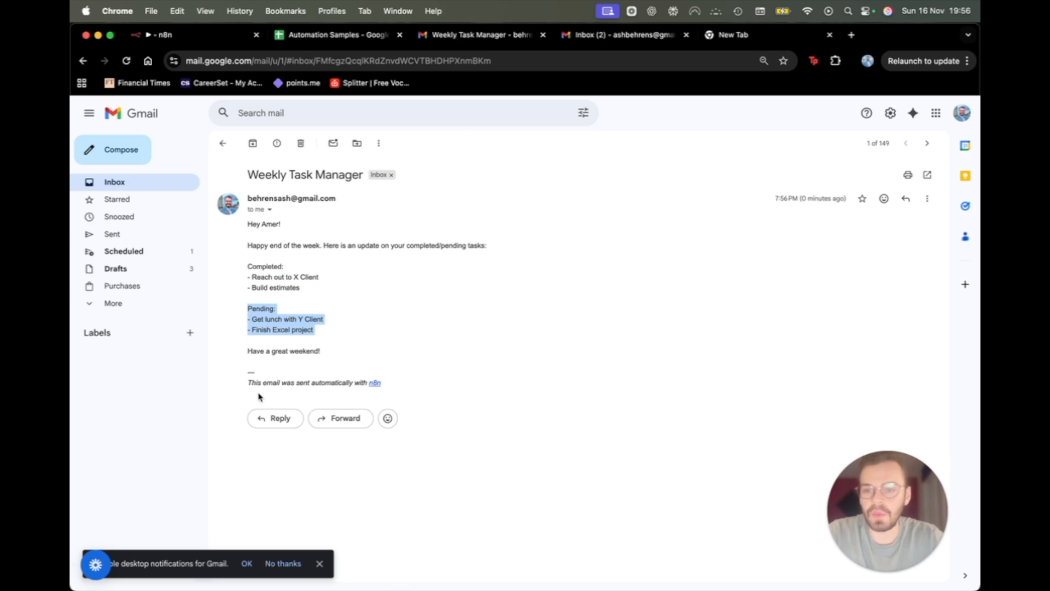
drag(247, 383, 408, 387)
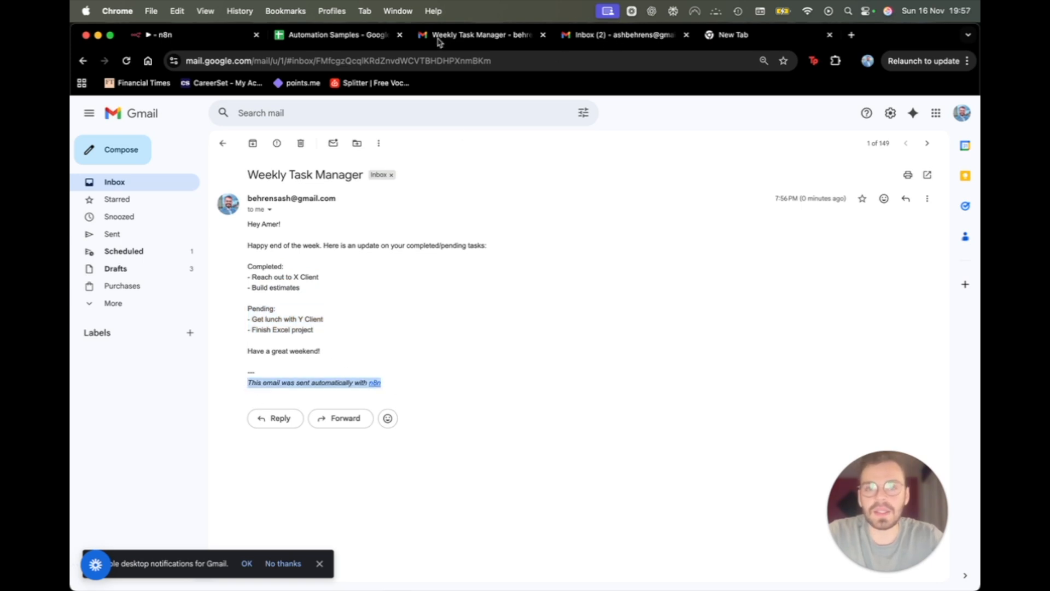
click(199, 40)
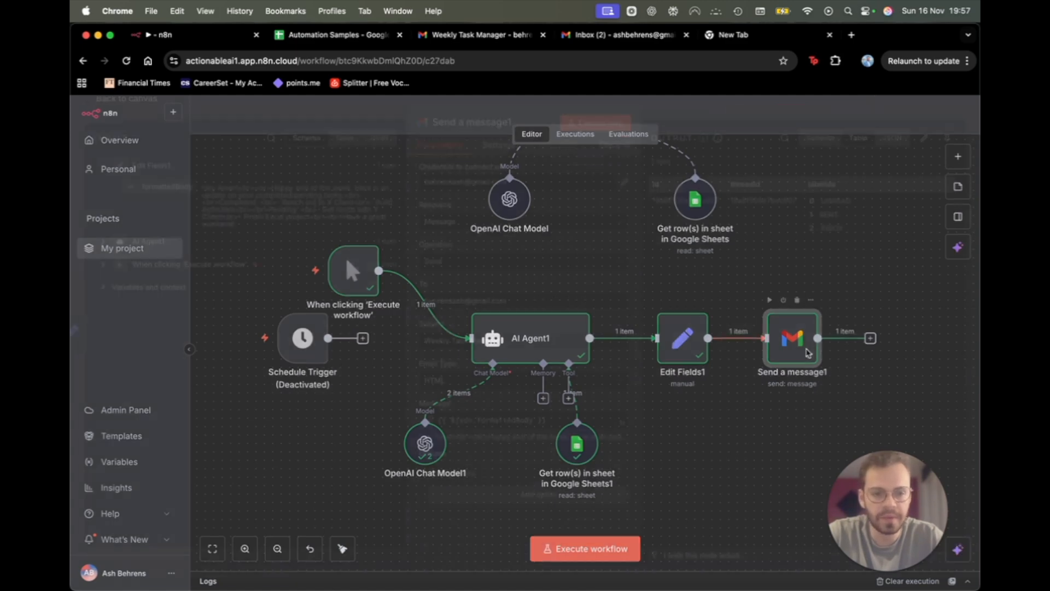
Turn off Append n8n Attribution in Send a message1 and re-execute the step.
double_click(808, 353)
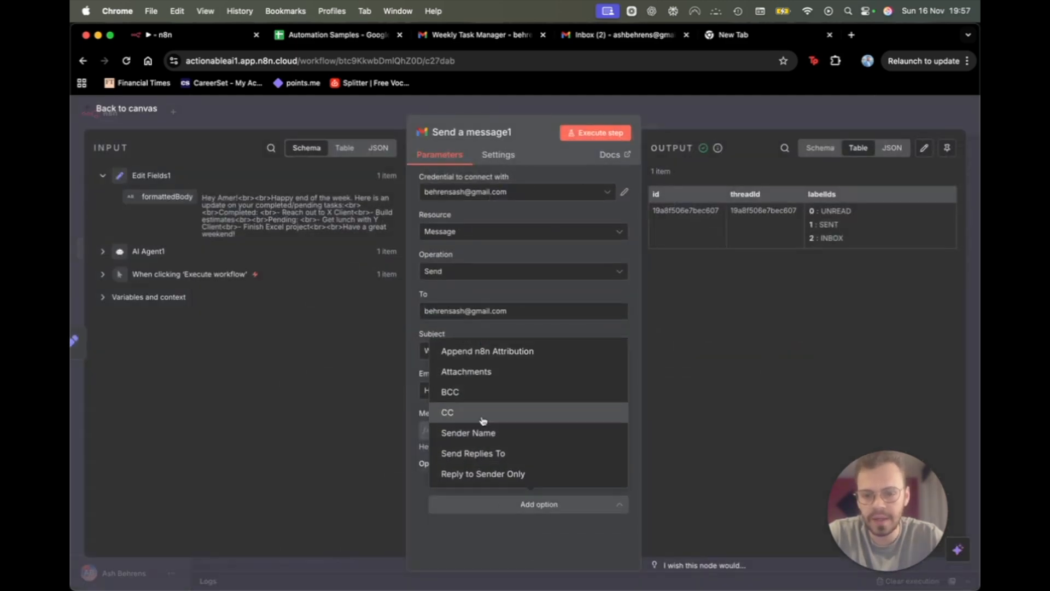
click(497, 352)
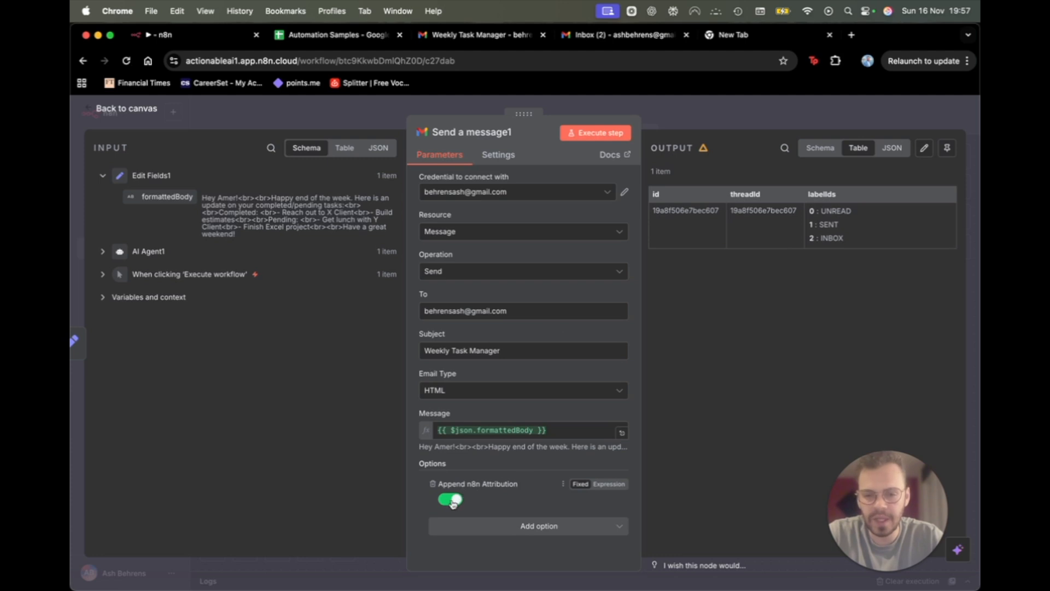
click(459, 498)
click(607, 134)
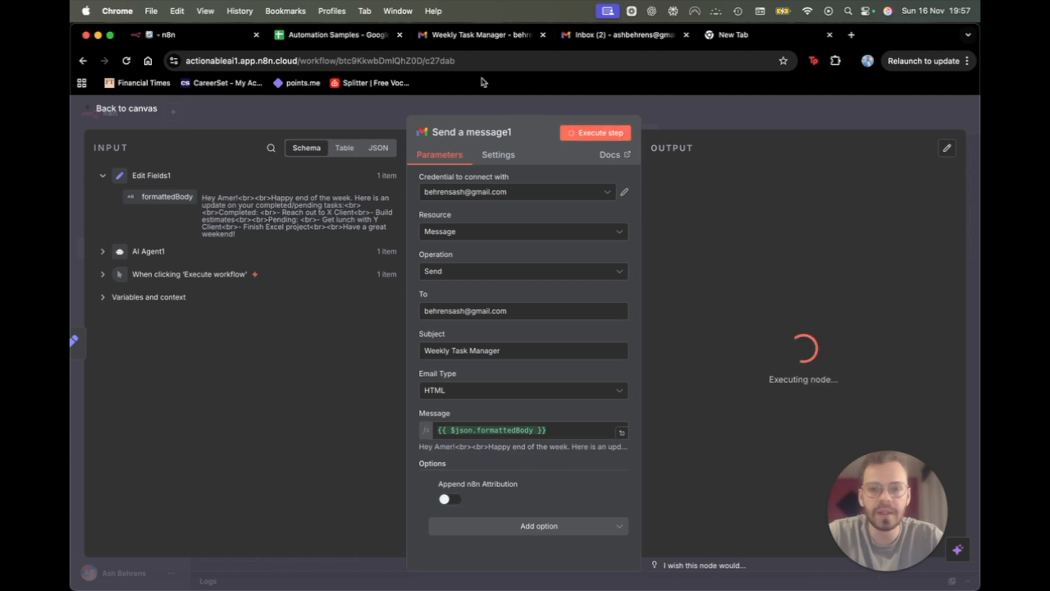
Reload the Gmail inbox and open the newest Weekly Task Manager email sent at 7:57 PM.
click(497, 36)
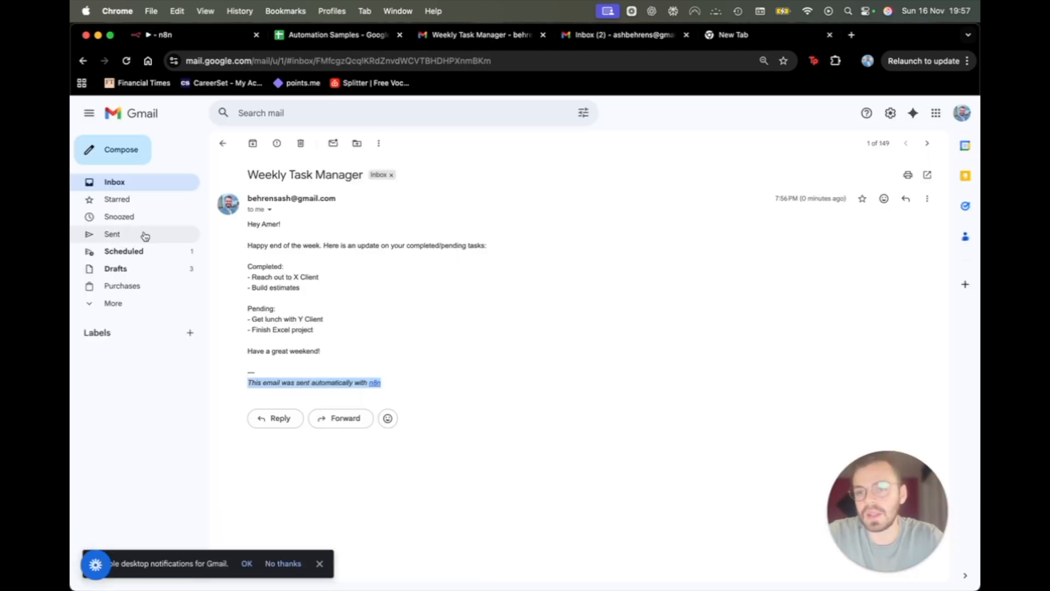
click(110, 183)
click(126, 63)
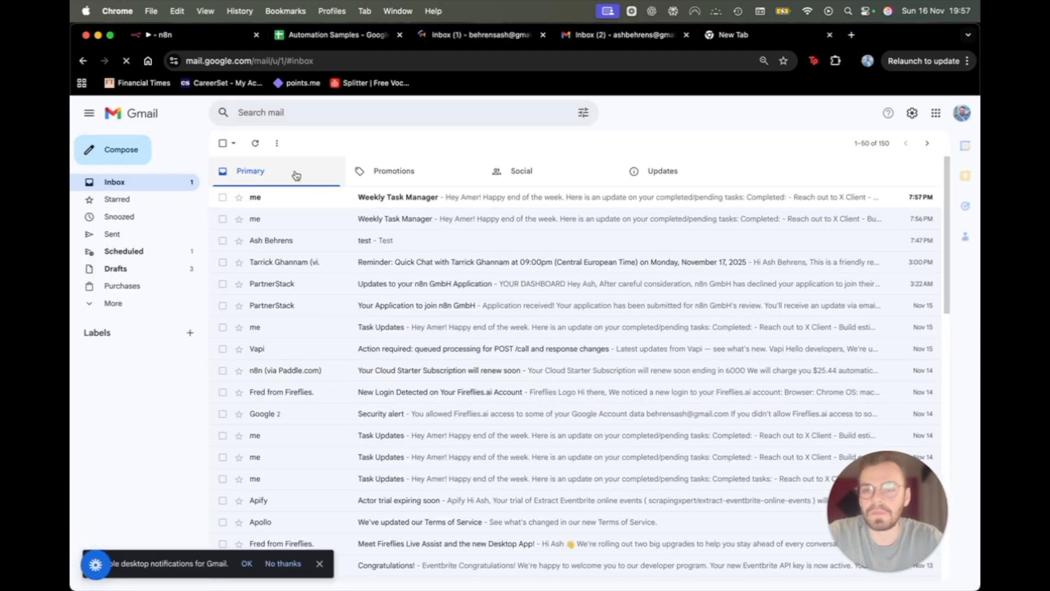
click(305, 197)
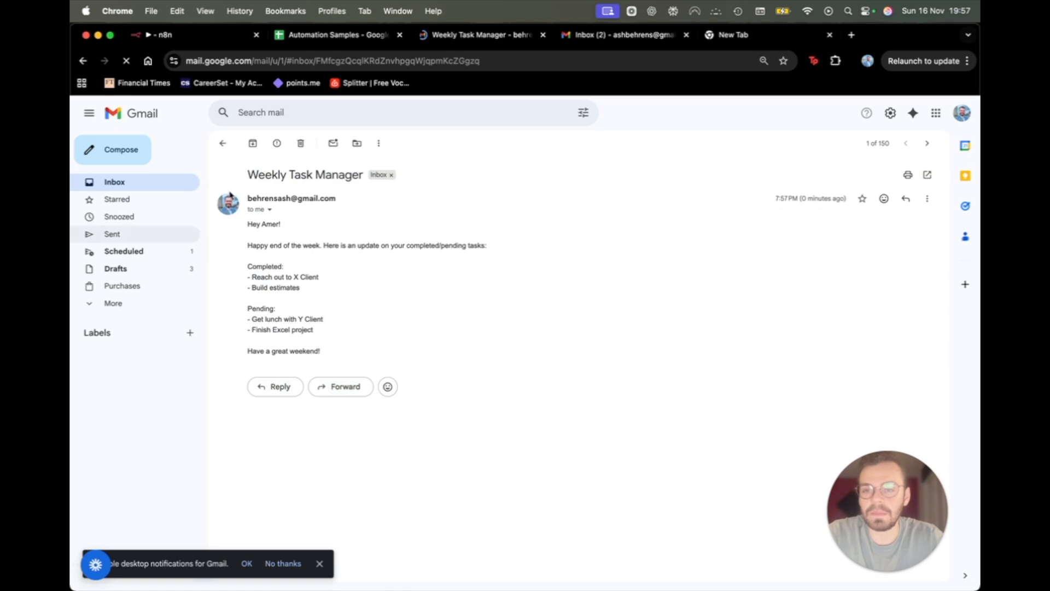